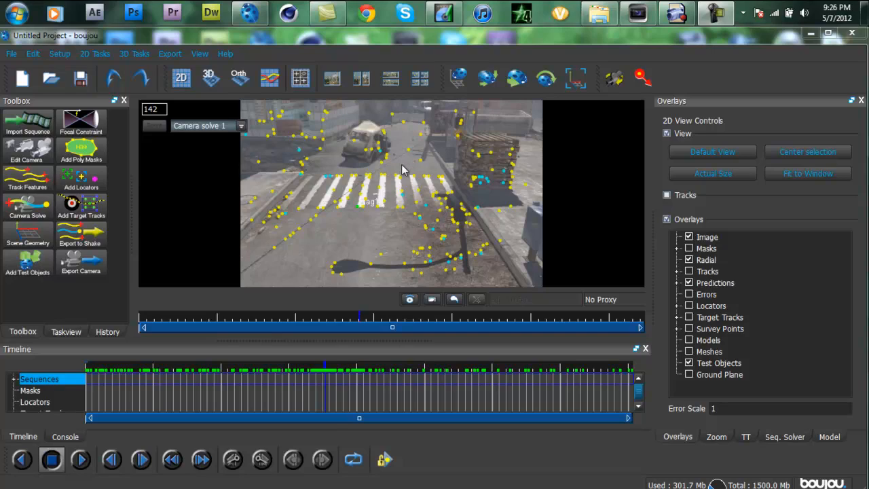
mouse_move(638, 19)
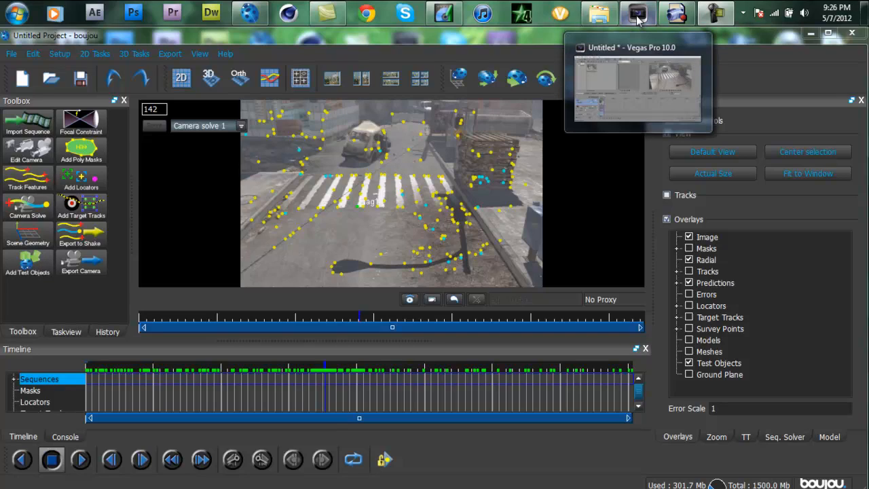
mouse_move(609, 20)
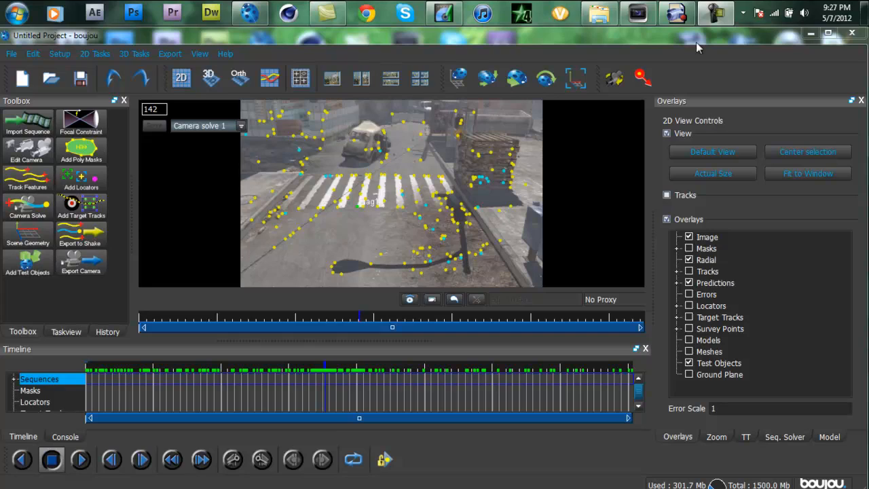
mouse_move(677, 15)
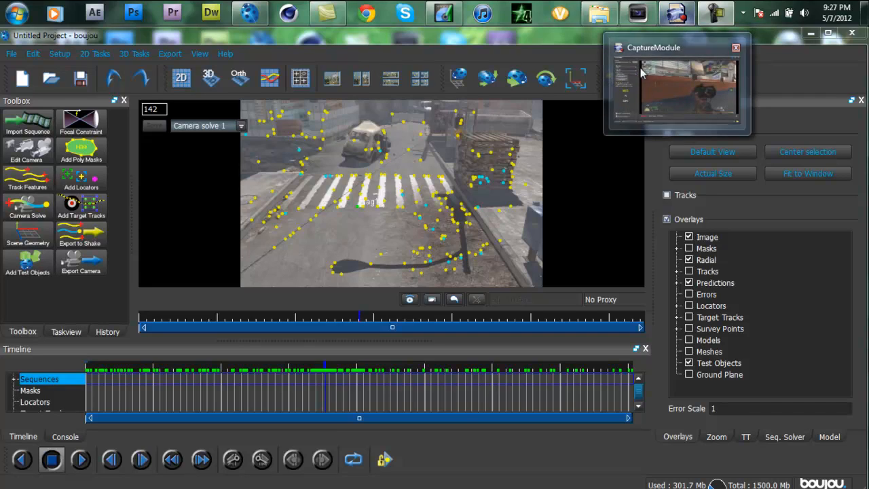
Step: Start the camera export and choose the Desktop as the destination folder
click(82, 266)
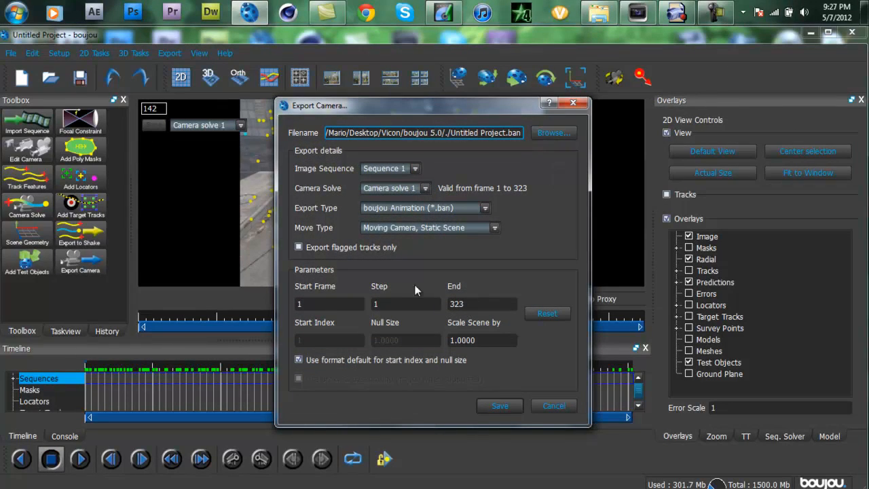
click(544, 131)
scroll(344, 202, down, 2)
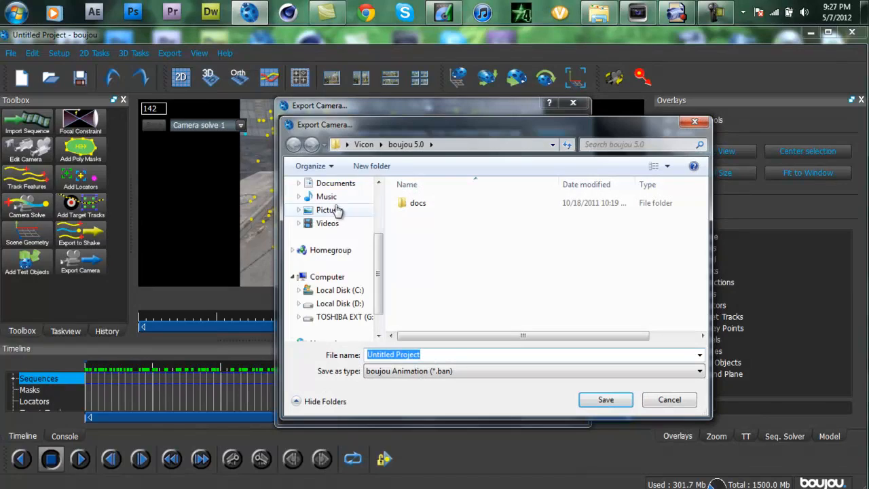
click(346, 201)
click(349, 202)
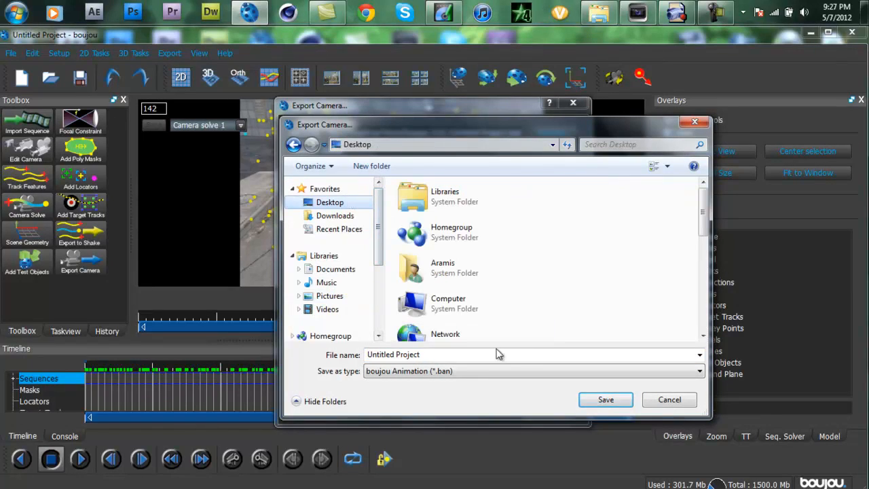
Step: Set the export file format to Cinema 4D (*.c4d) and name the file Tutorial
click(409, 371)
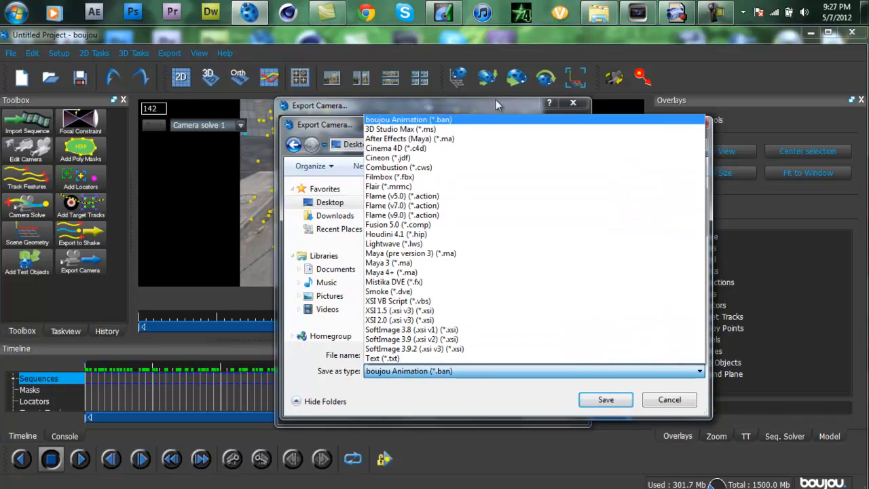
click(435, 154)
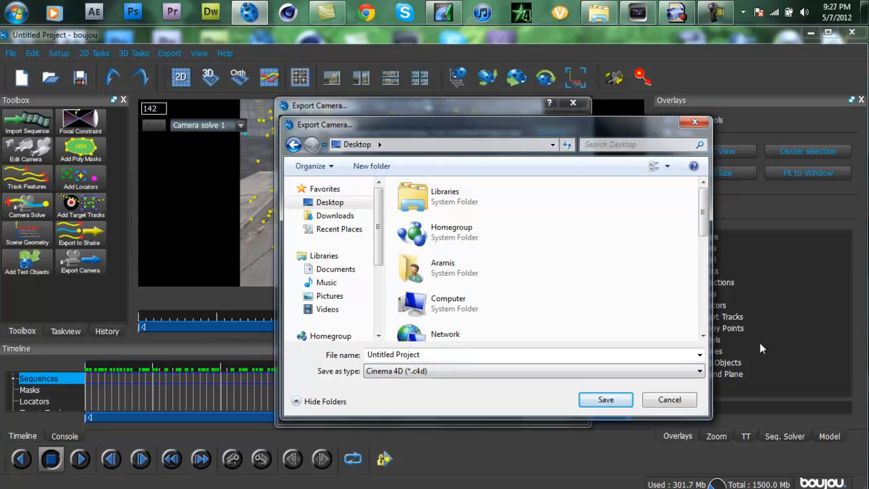
click(481, 354)
text(Tu)
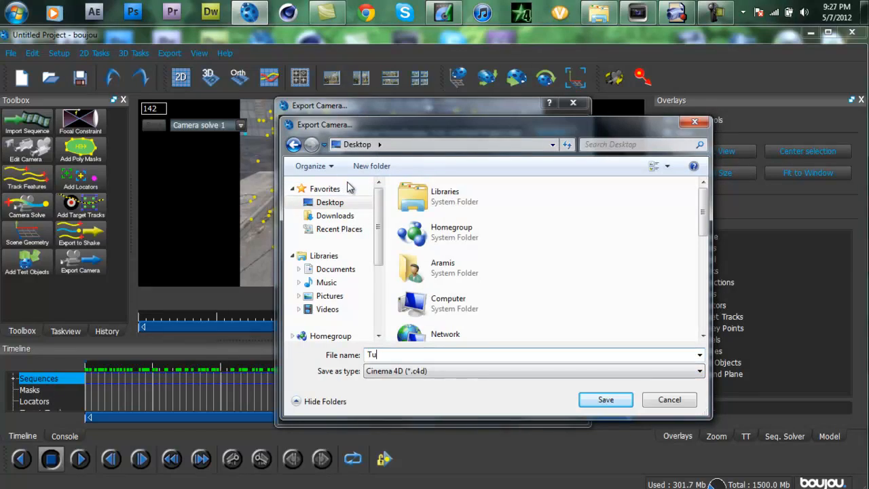
text(torial)
click(611, 402)
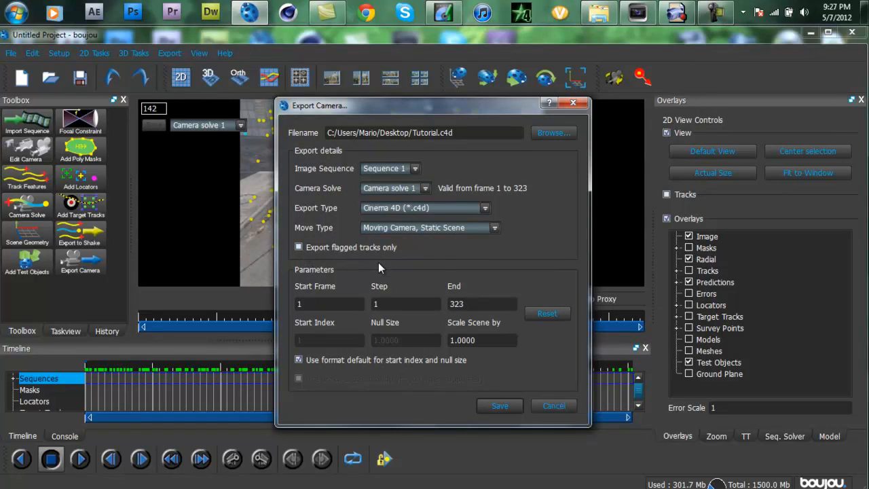
Step: Restrict the export to flagged tracks only, scale the scene by 100 and save the camera export
click(368, 243)
drag(493, 344, 379, 353)
text(100)
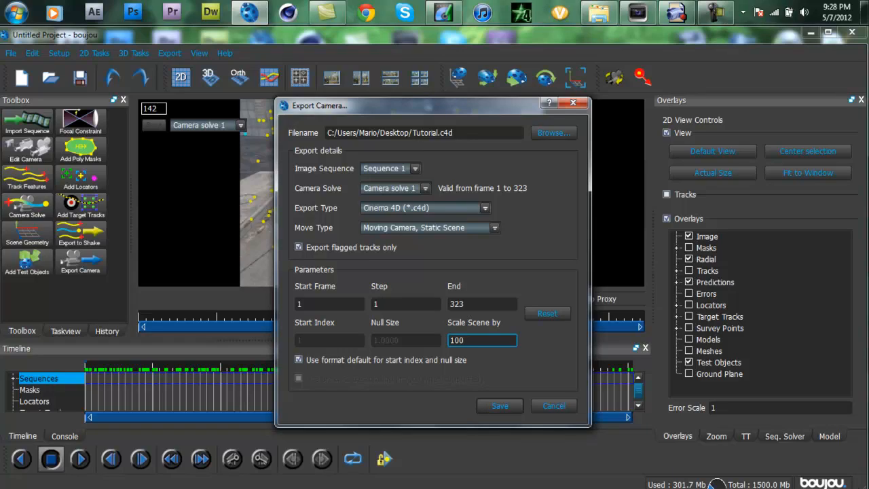
click(502, 408)
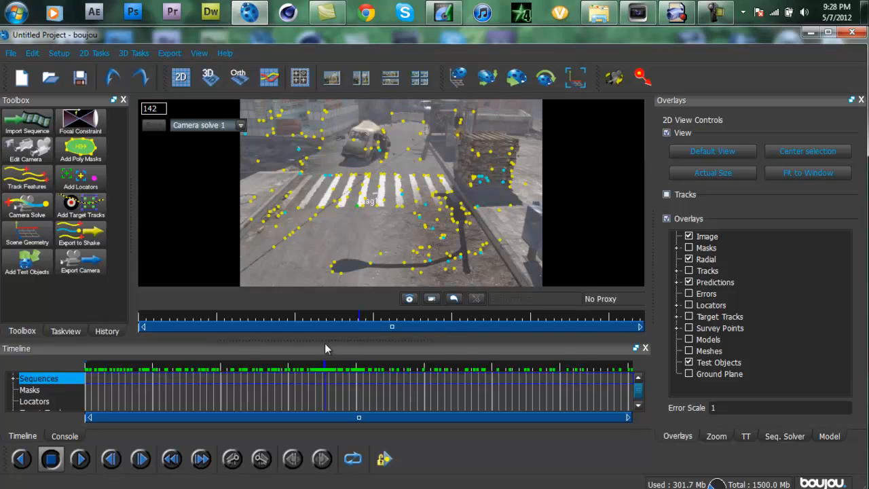
Step: Minimize boujou and place the exported Tutorial file beside the Seq TUTORIAL folder in the middle of the desktop
click(393, 369)
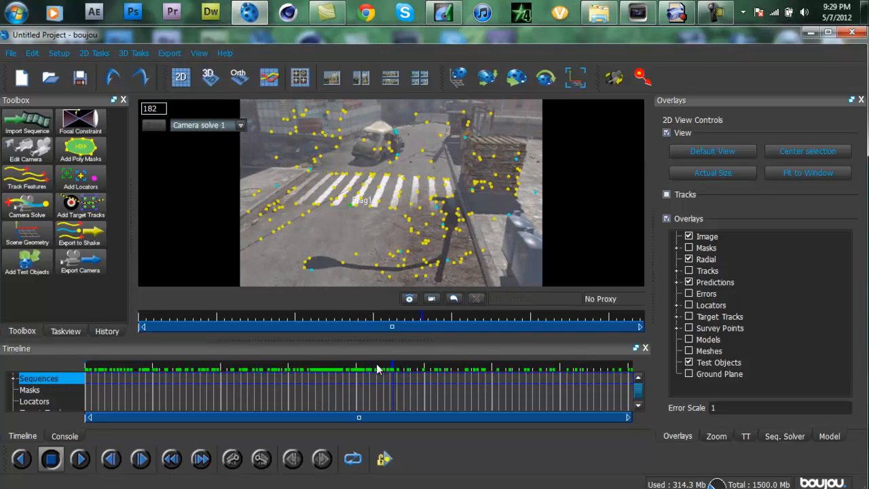
click(349, 363)
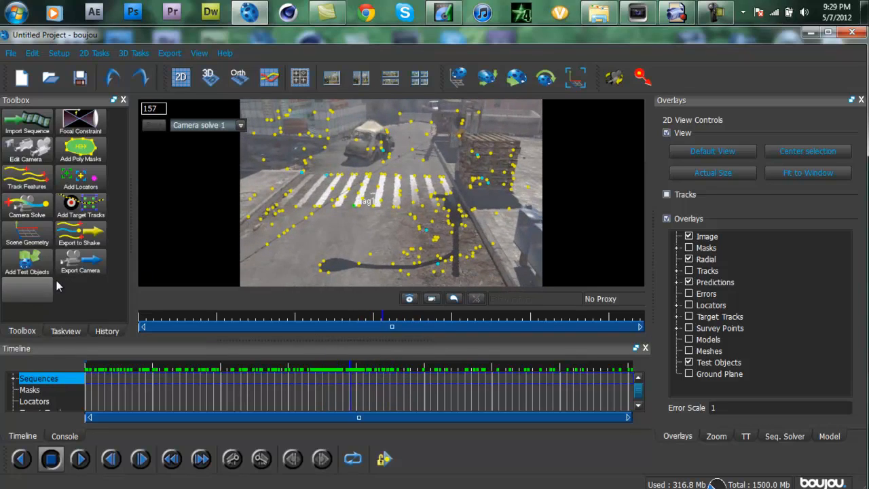
click(809, 33)
drag(166, 314, 408, 258)
drag(177, 251, 359, 251)
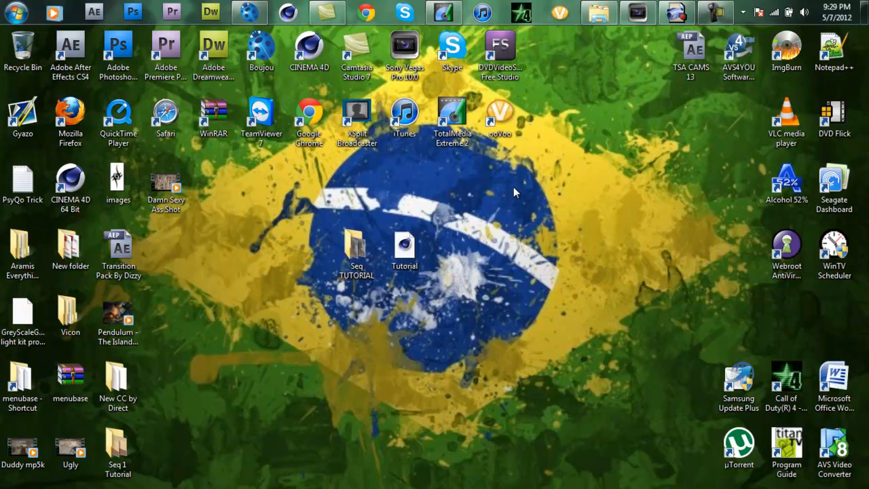
Step: Open the Tutorial file in CINEMA 4D and import it with the scale at 10 inches
click(402, 258)
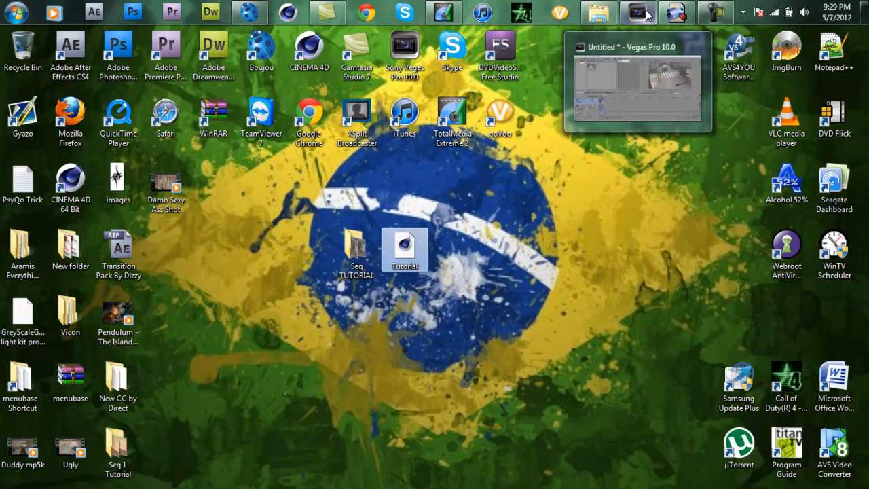
click(687, 15)
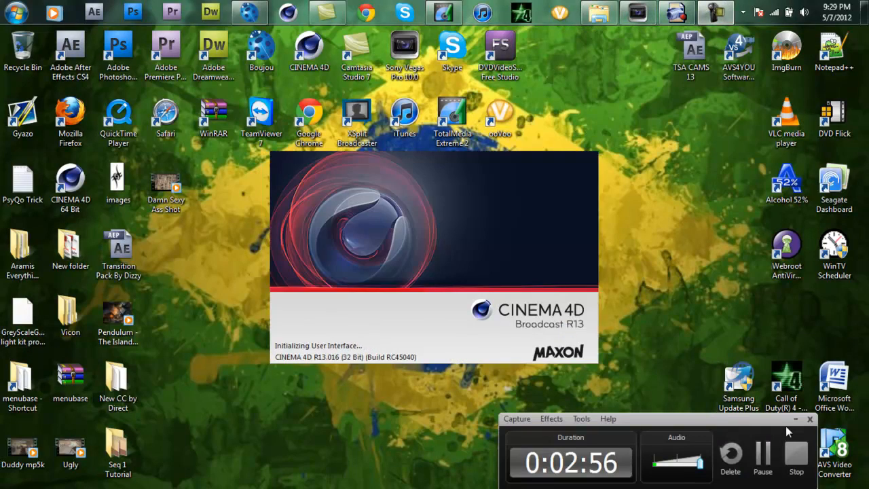
click(796, 419)
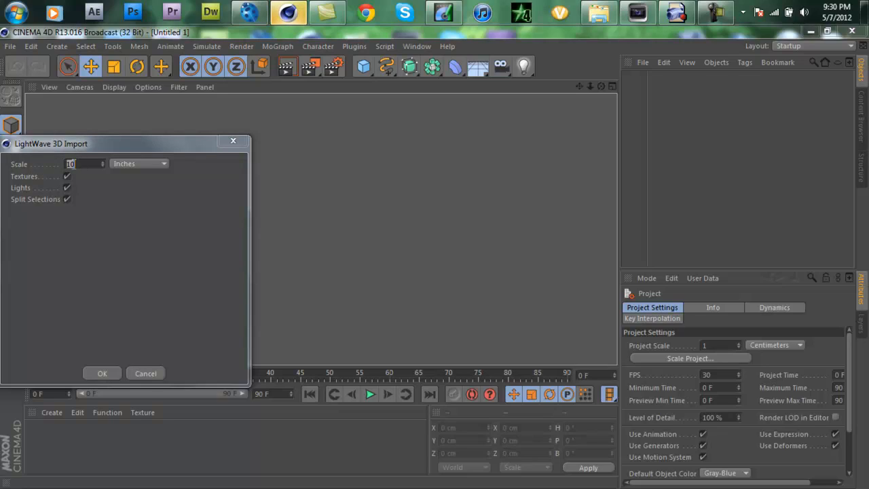
click(82, 165)
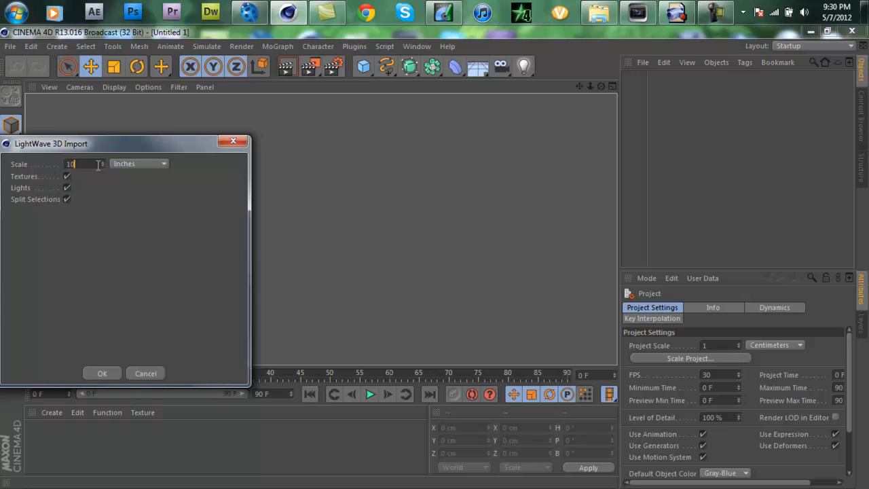
click(120, 165)
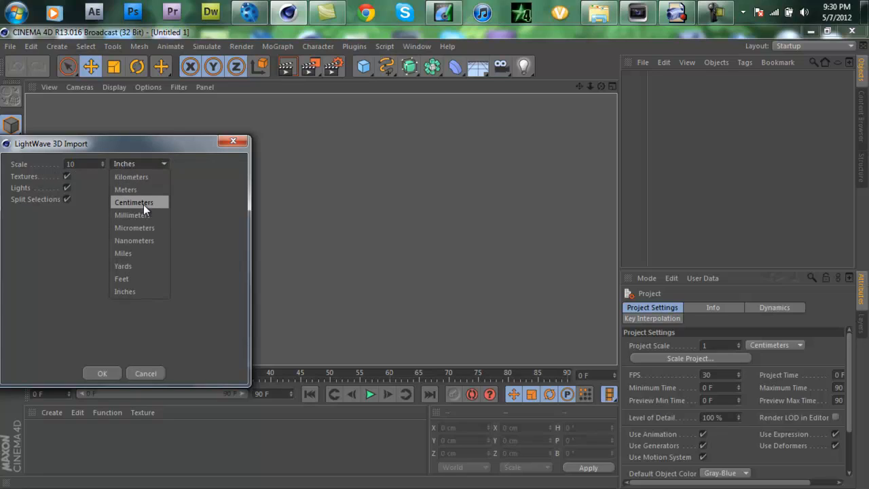
click(125, 291)
click(100, 374)
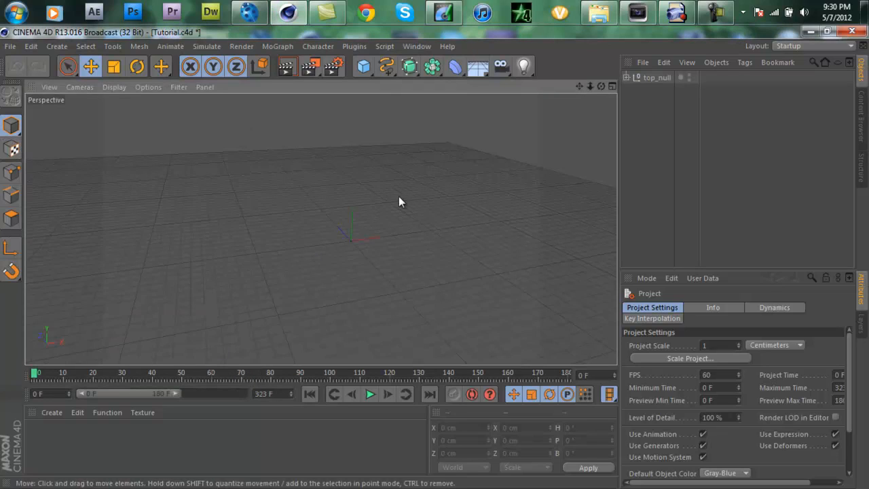
Step: Add a Background object to the scene
drag(34, 378, 2, 383)
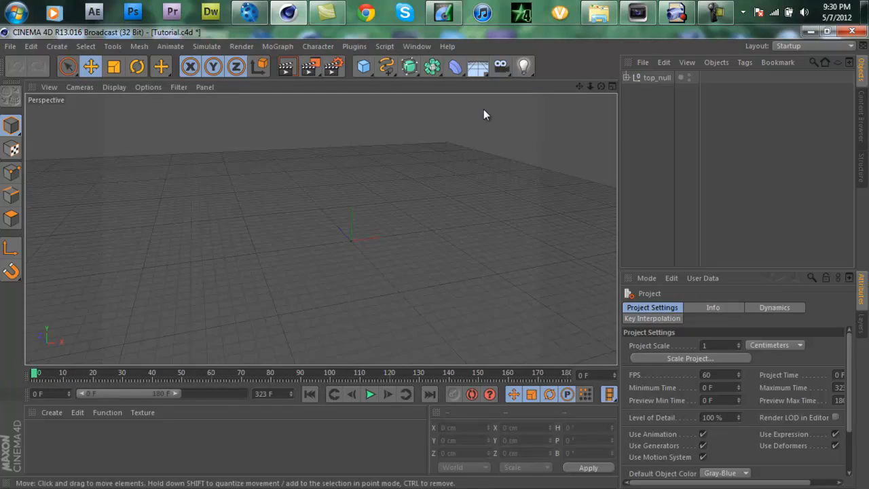
drag(477, 67, 535, 134)
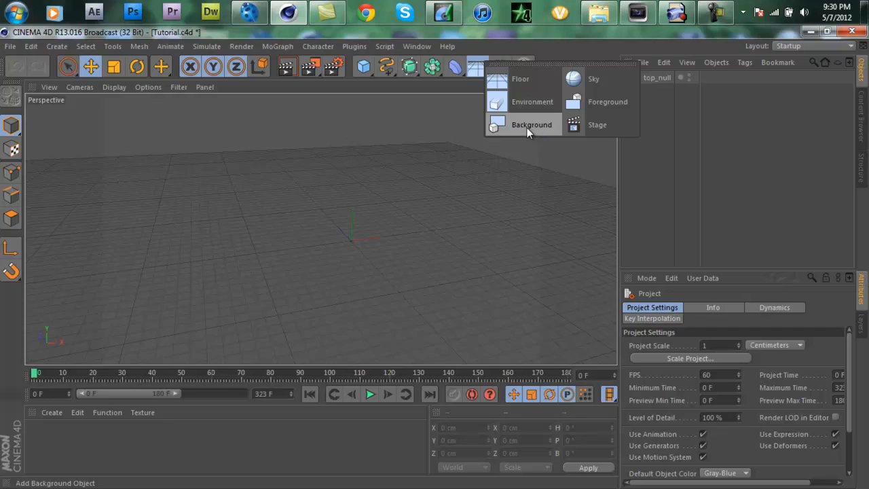
drag(527, 128, 522, 127)
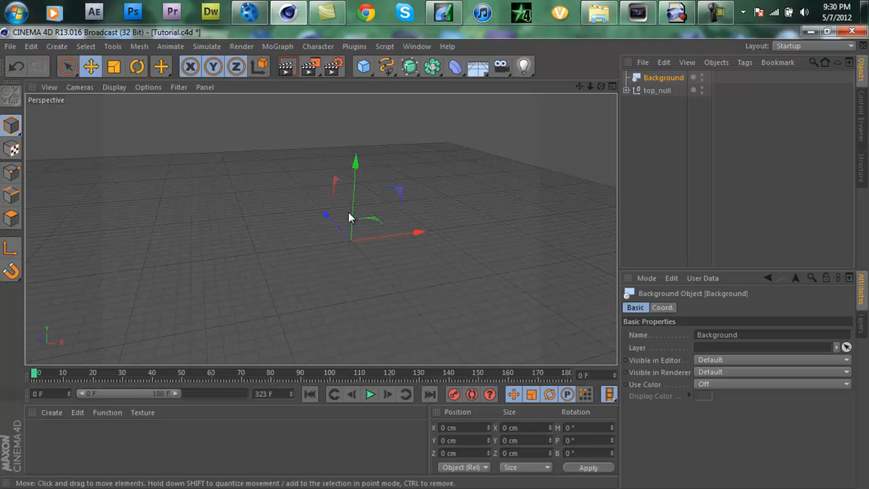
Step: Create a new material and disable its Specular channel
double_click(86, 439)
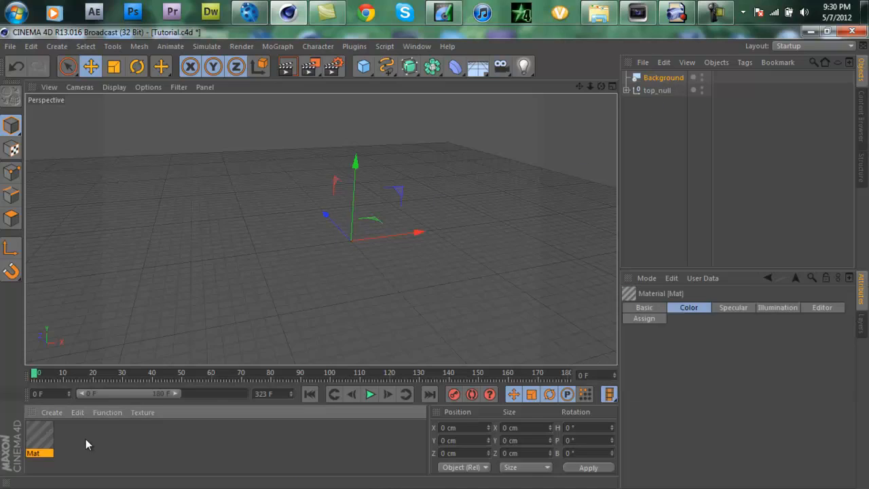
click(52, 413)
click(107, 412)
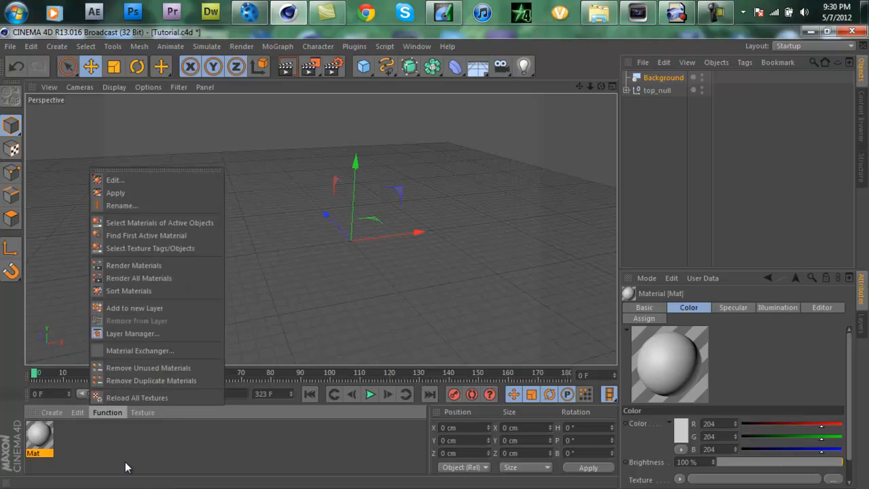
click(58, 439)
double_click(42, 438)
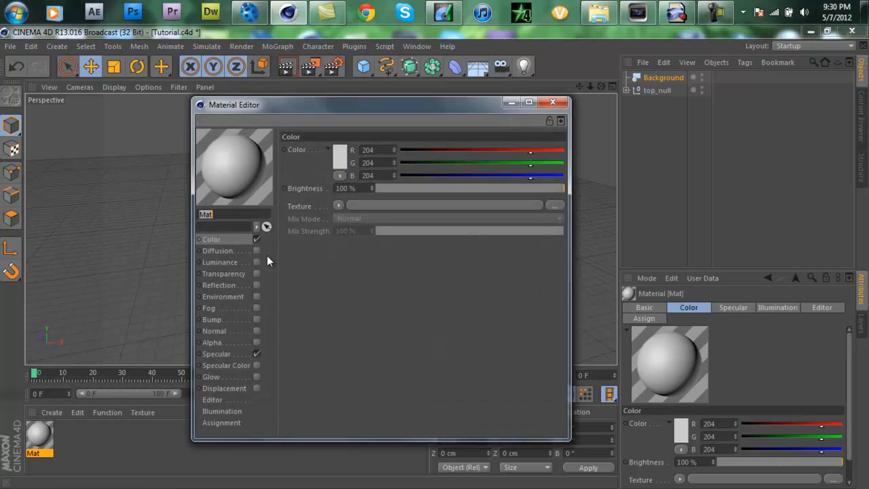
click(256, 353)
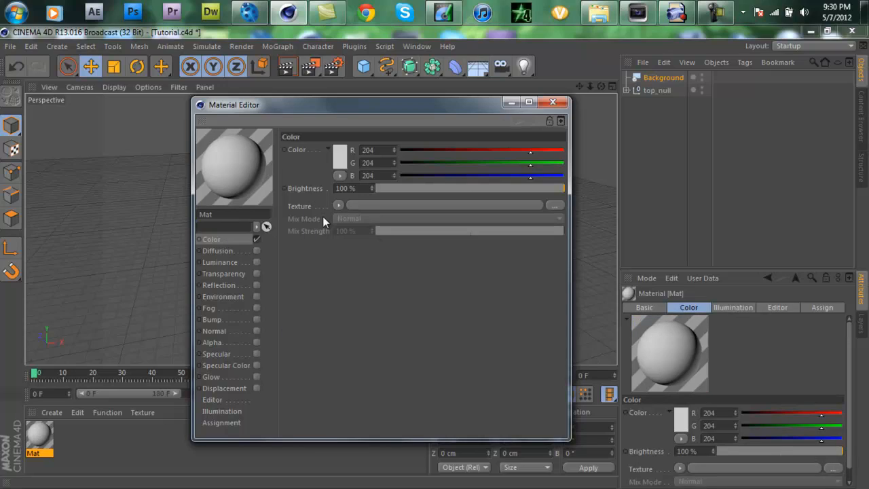
Step: Load Untitled_000000 from the Seq TUTORIAL folder as the material's Color texture, without copying it to the project location
click(338, 205)
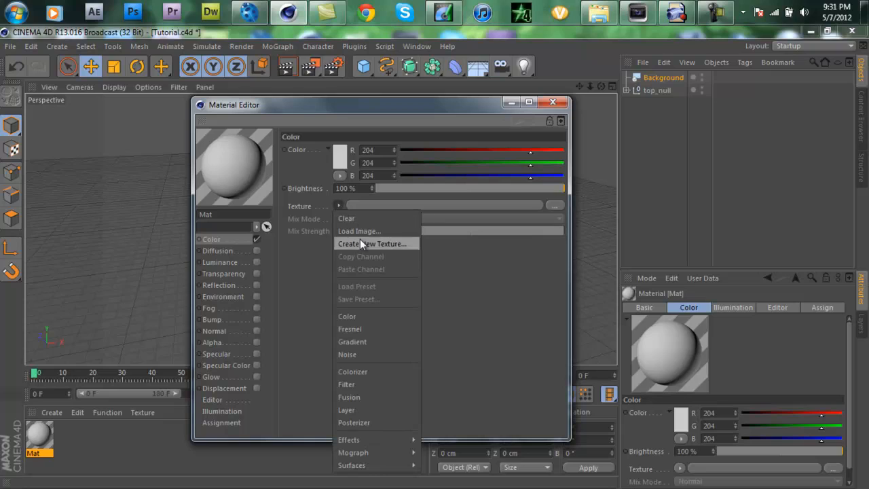
click(357, 230)
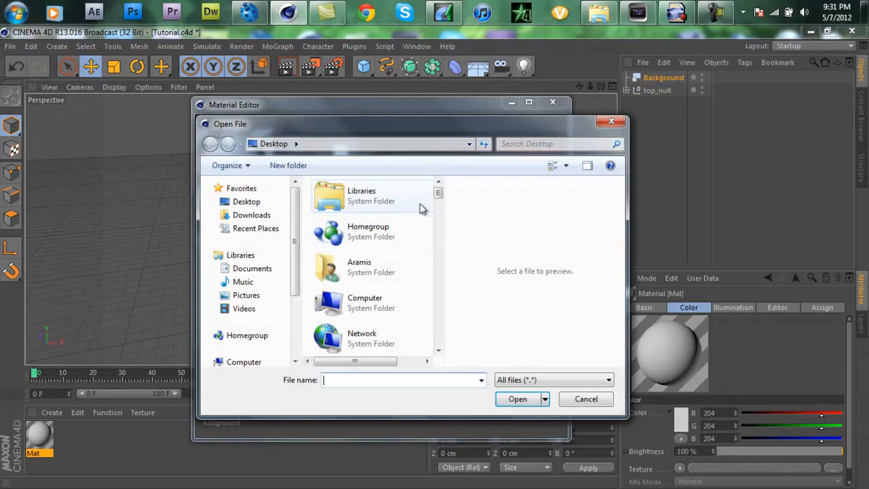
drag(438, 195, 438, 209)
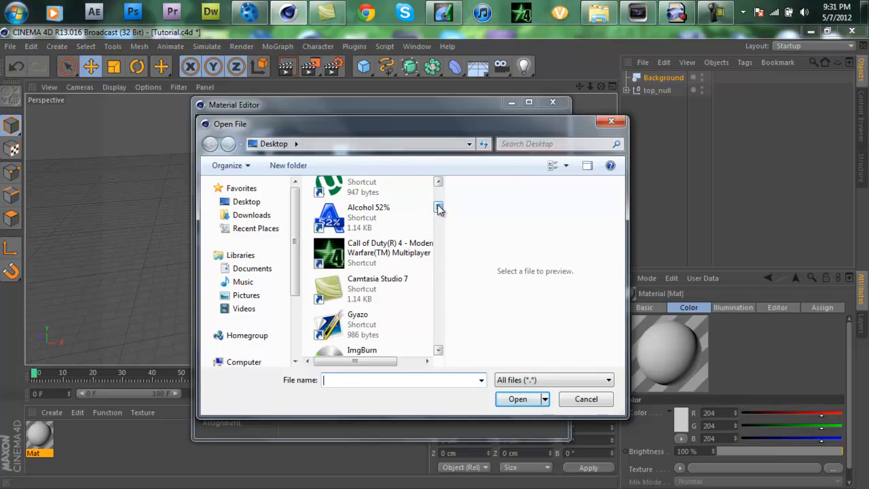
drag(437, 209, 439, 216)
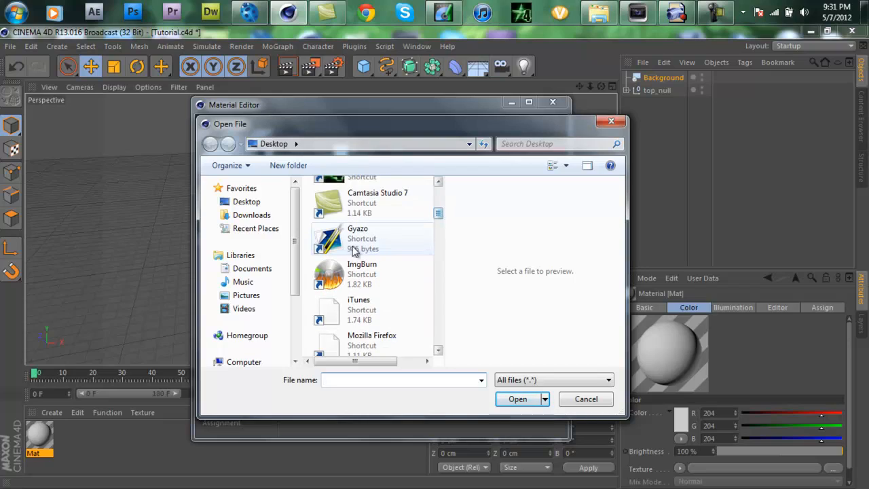
drag(438, 215, 443, 260)
double_click(408, 257)
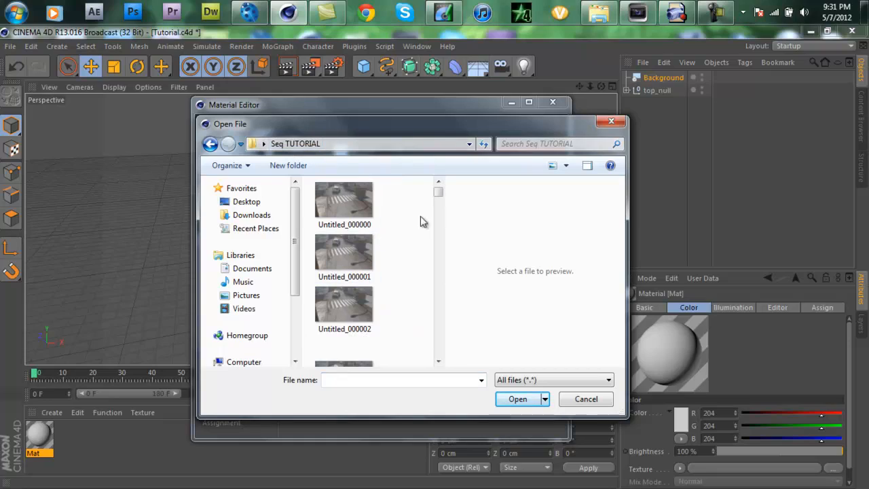
click(336, 206)
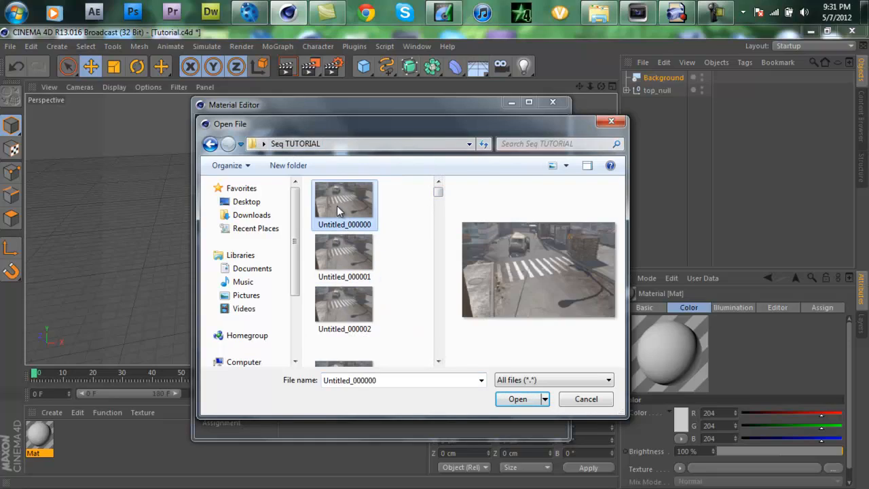
click(519, 402)
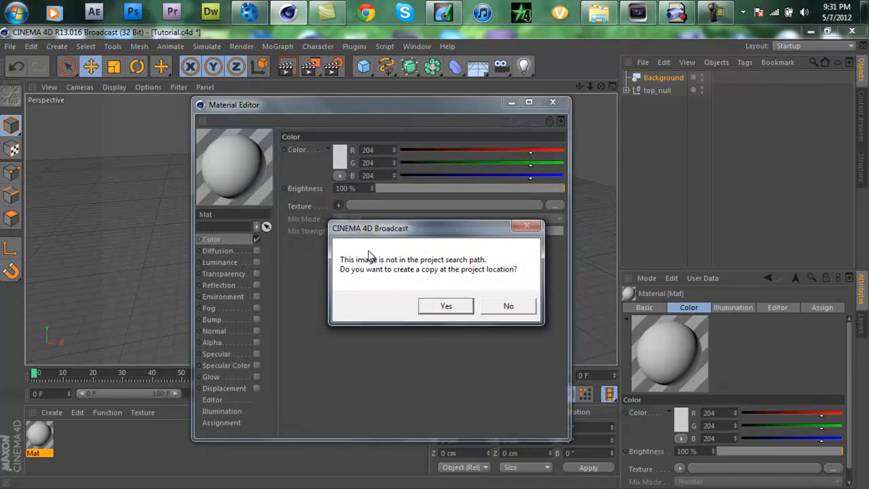
click(505, 306)
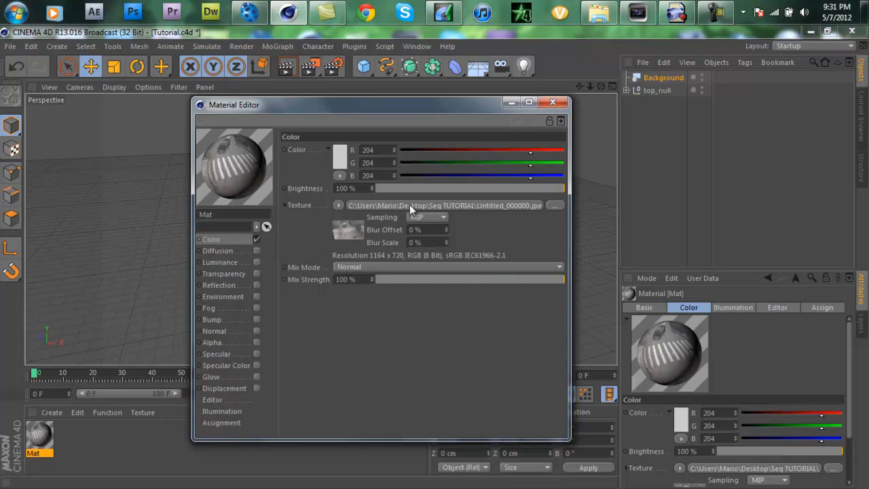
Step: Calculate the movie frame range in the texture's animation settings and close the Material Editor
click(445, 207)
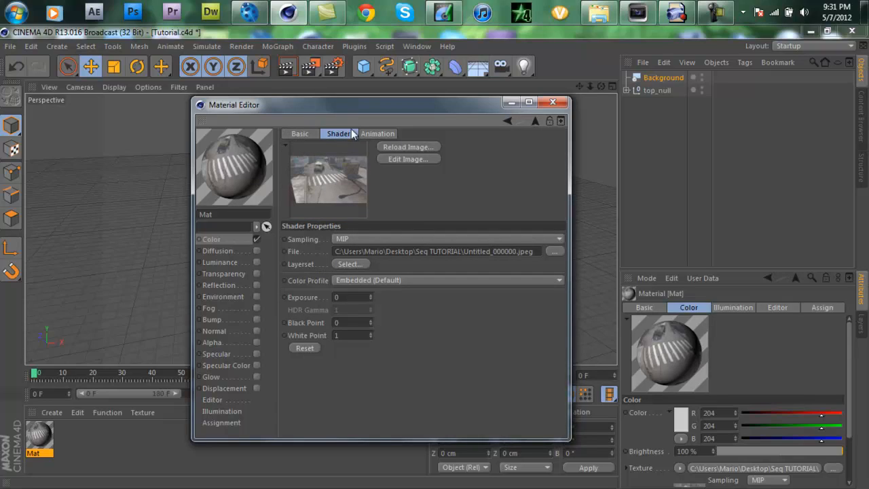
click(377, 134)
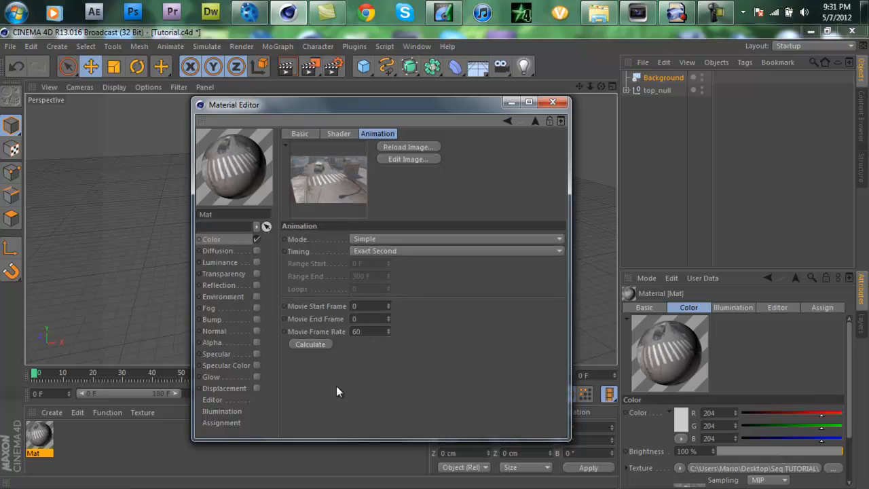
click(361, 332)
click(314, 344)
click(552, 102)
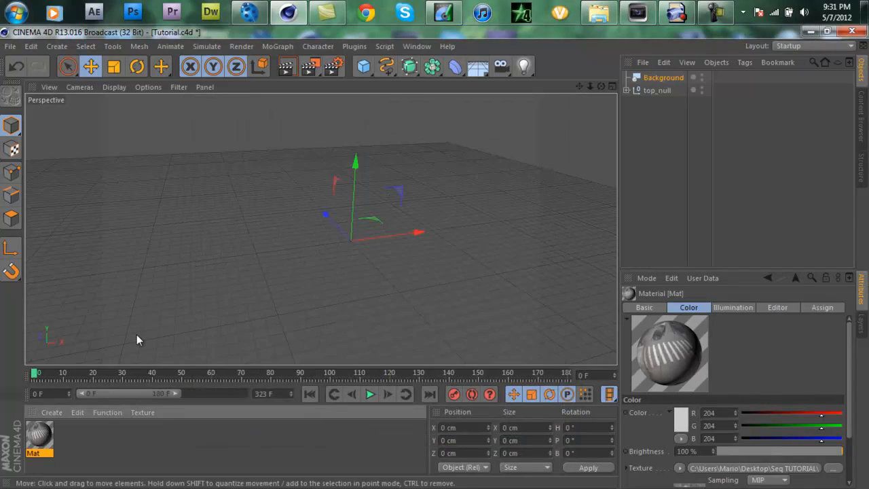
Step: Apply the footage material Mat to the Background object and scrub the timeline to check it
drag(41, 433, 655, 77)
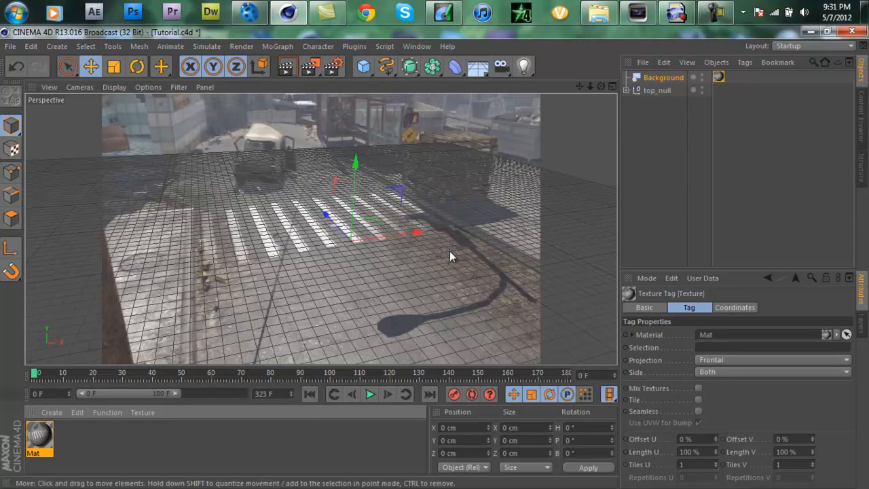
drag(51, 374, 2, 392)
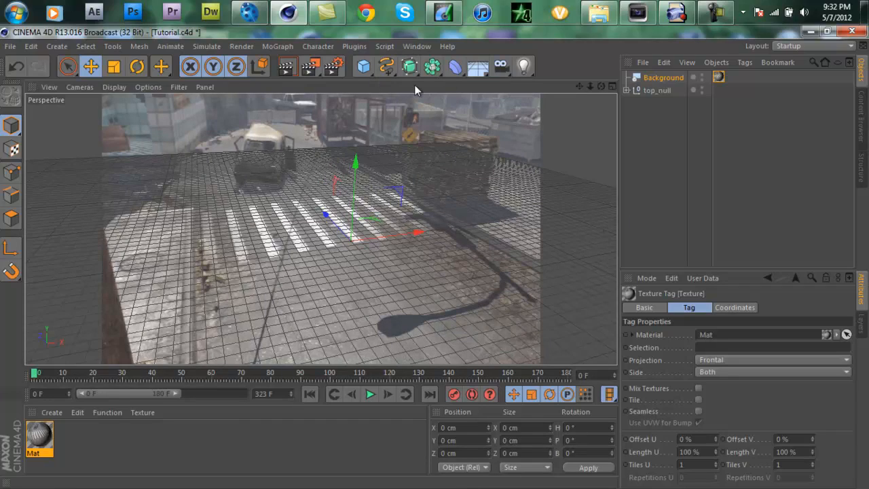
mouse_move(365, 67)
mouse_down()
mouse_move(381, 82)
mouse_move(360, 65)
mouse_up()
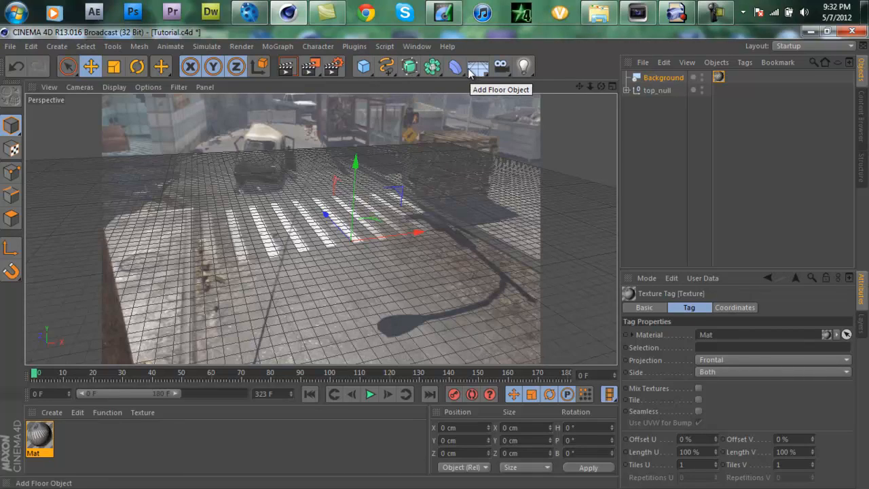
drag(468, 72, 517, 80)
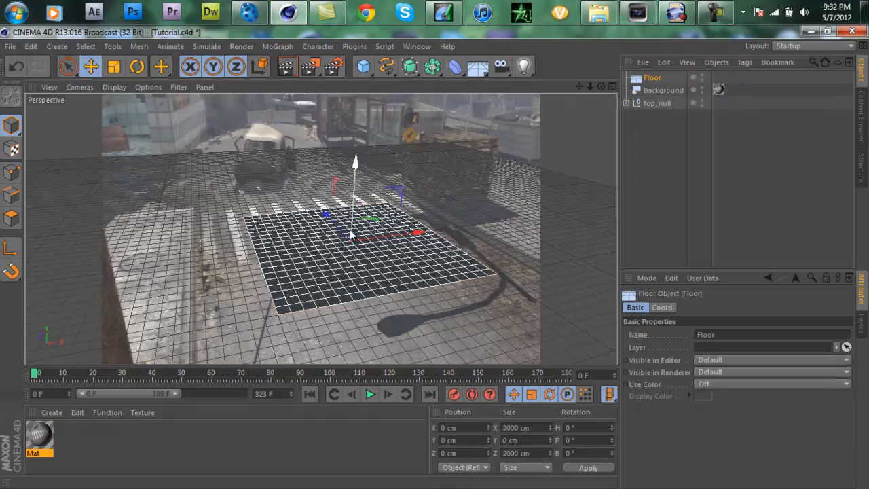
drag(344, 234, 347, 239)
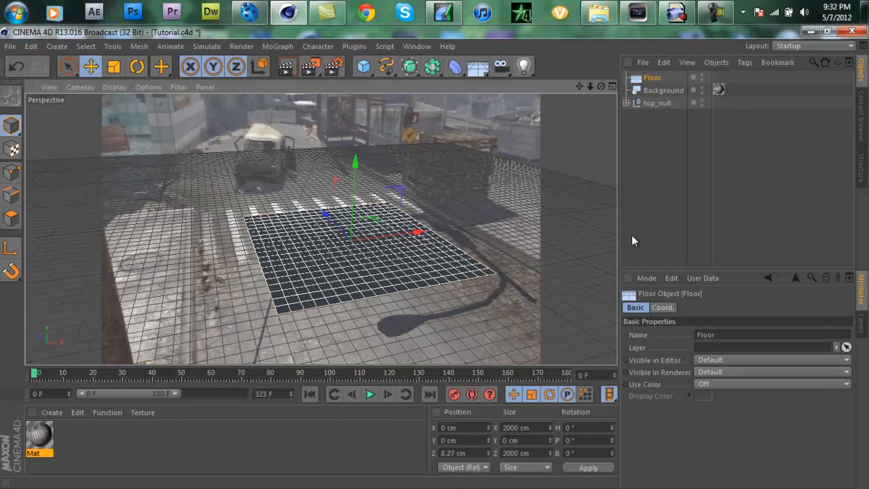
mouse_move(336, 228)
mouse_down()
mouse_move(330, 219)
mouse_move(350, 229)
mouse_up()
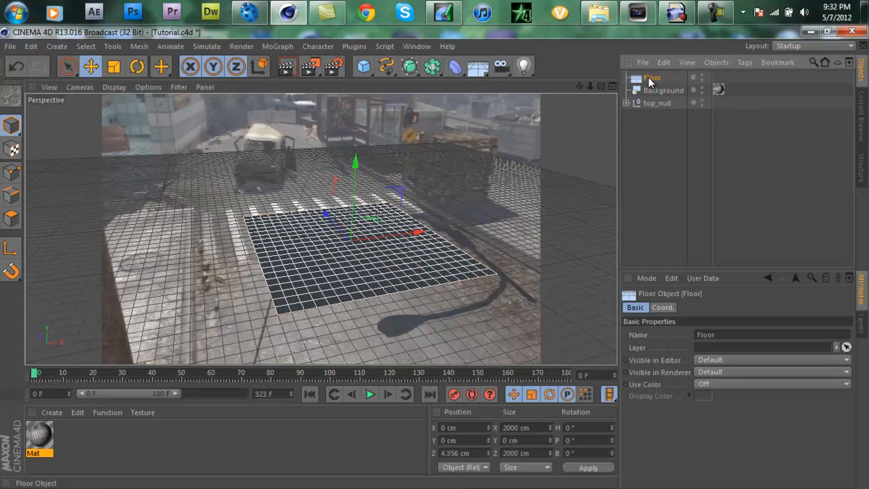
key(Delete)
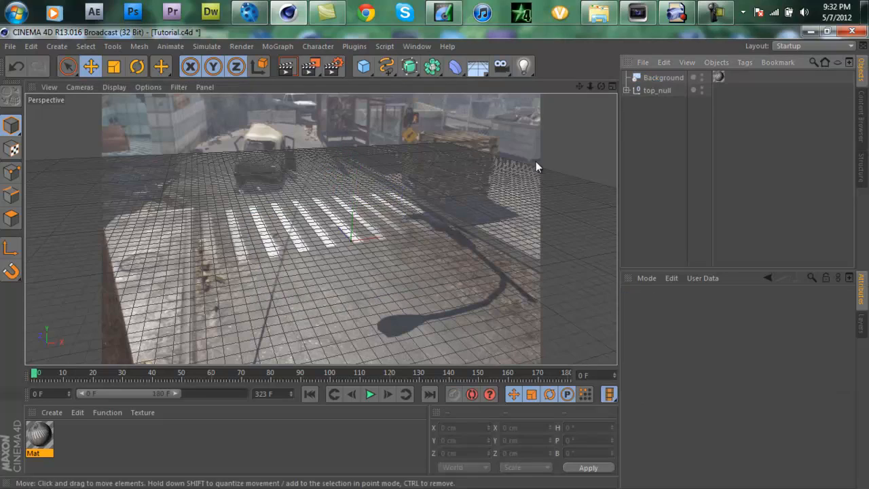
Step: Add a Plane, enlarge it to about 2761 by 2903 cm over the crosswalk and road, and preview the render
click(363, 67)
click(465, 101)
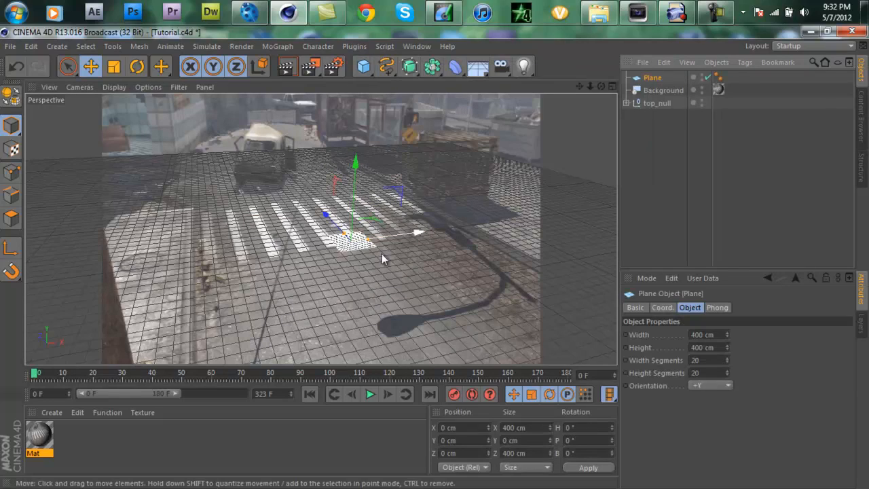
drag(368, 238, 409, 232)
drag(346, 238, 306, 193)
drag(404, 225, 454, 219)
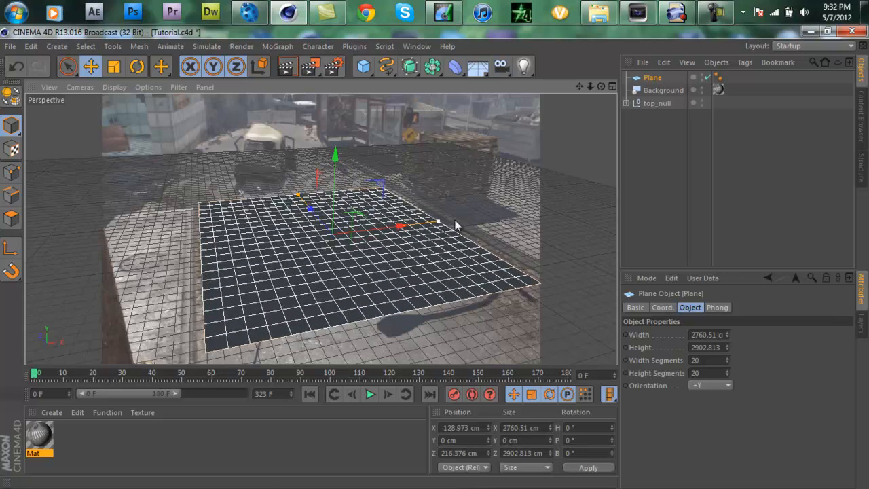
click(287, 67)
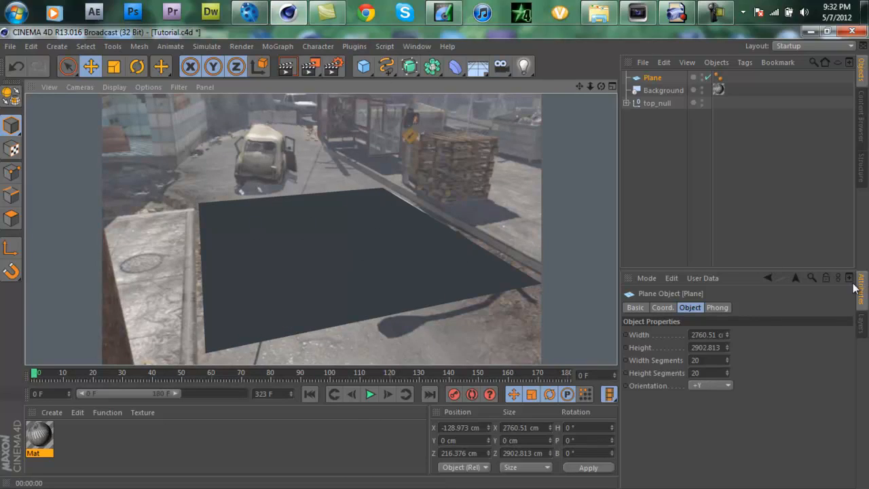
click(651, 78)
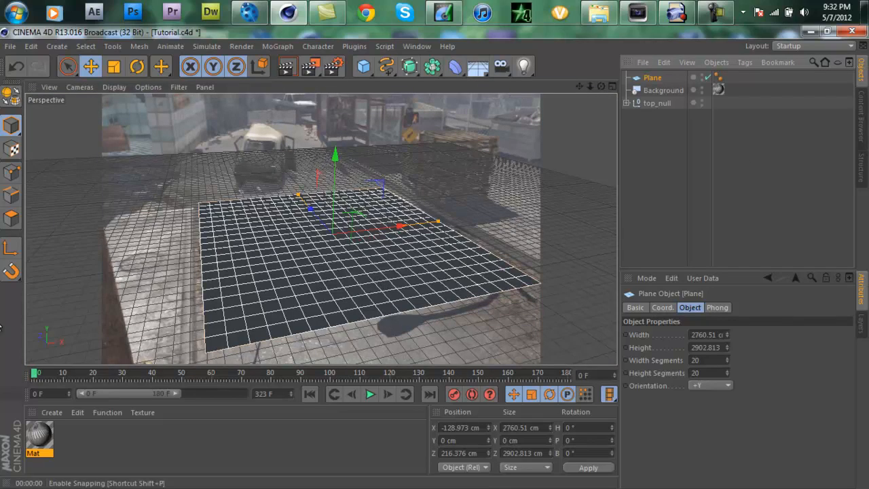
Step: Apply the footage material Mat to the Plane and preview the render
drag(48, 441, 653, 77)
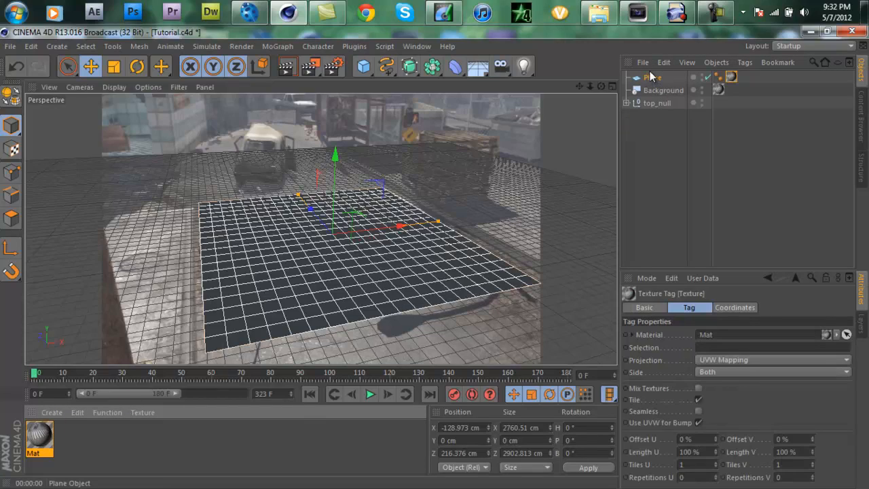
click(289, 70)
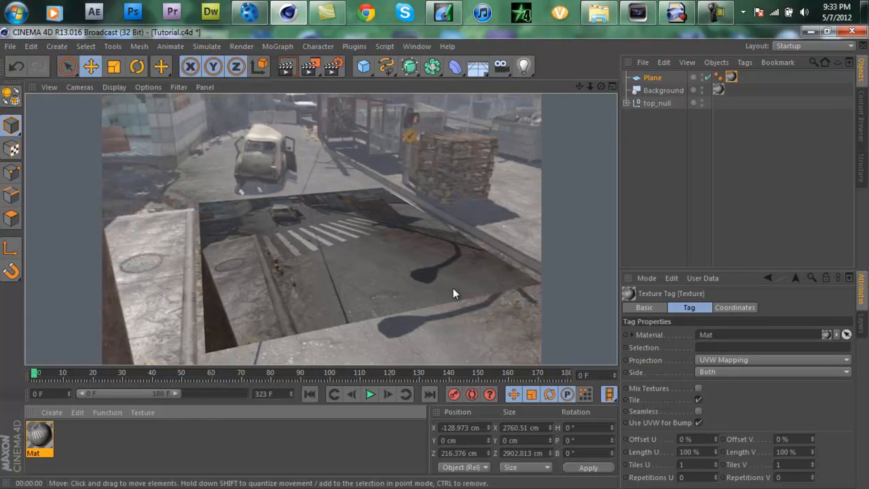
click(650, 78)
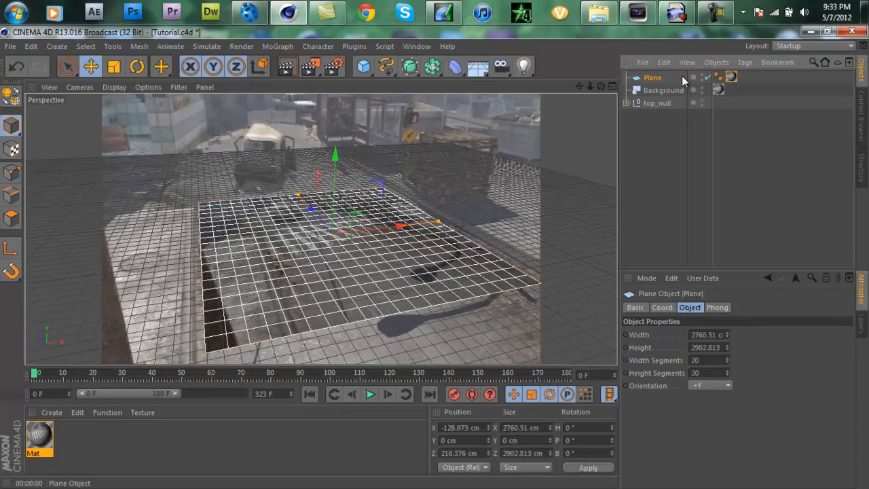
Step: Set the projection of the Plane's texture tag to Frontal and preview the render
click(731, 77)
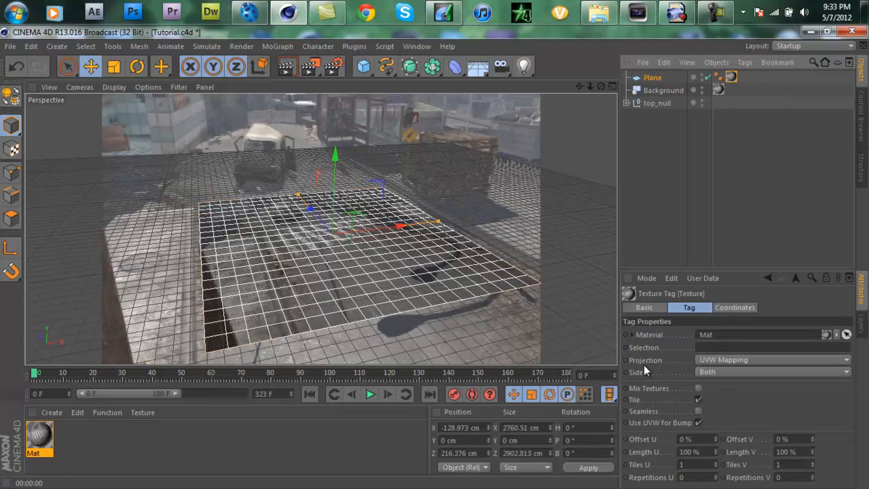
click(727, 359)
click(728, 422)
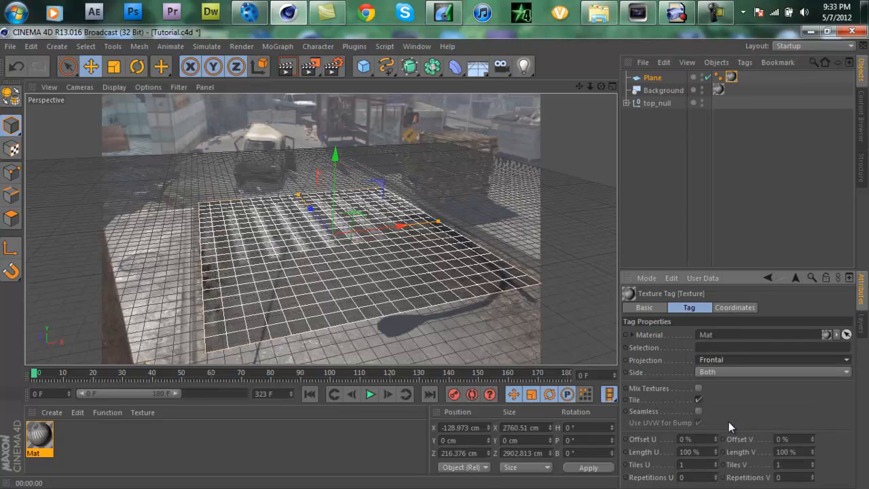
click(286, 68)
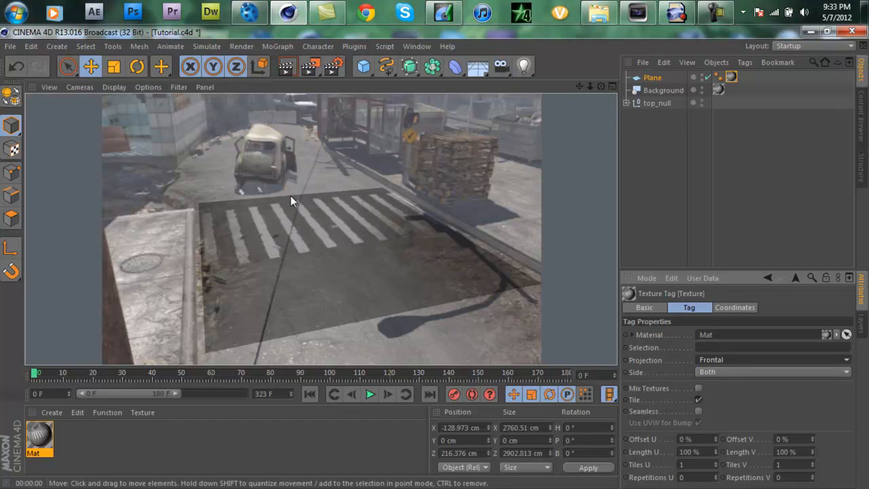
click(650, 78)
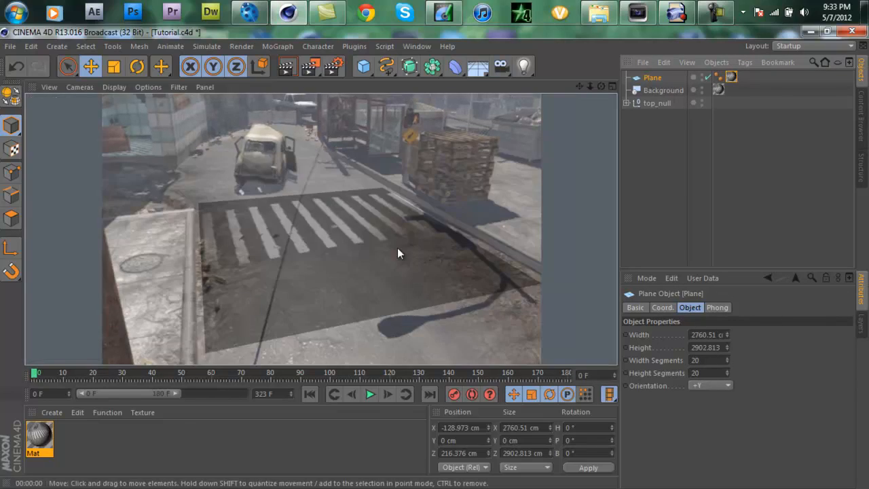
click(655, 79)
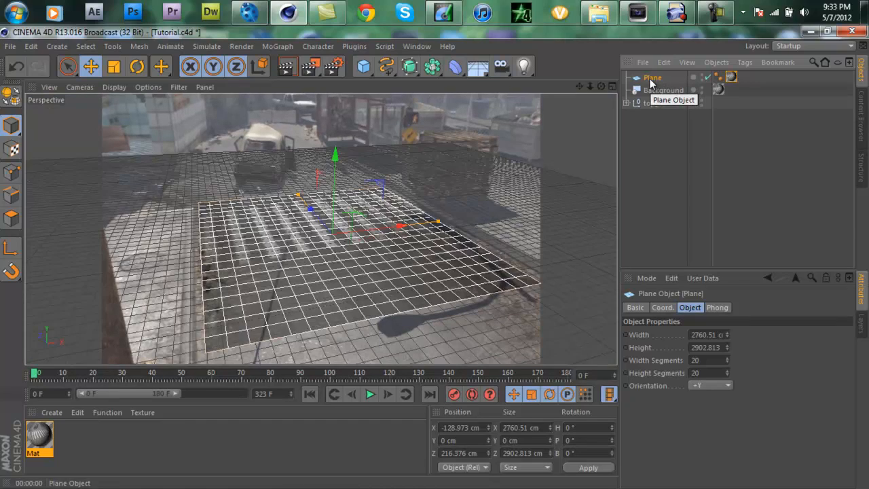
Step: Add a Compositing tag to the Plane with Self Shadowing off and Compositing Background on, and preview the render
right_click(650, 81)
mouse_move(663, 83)
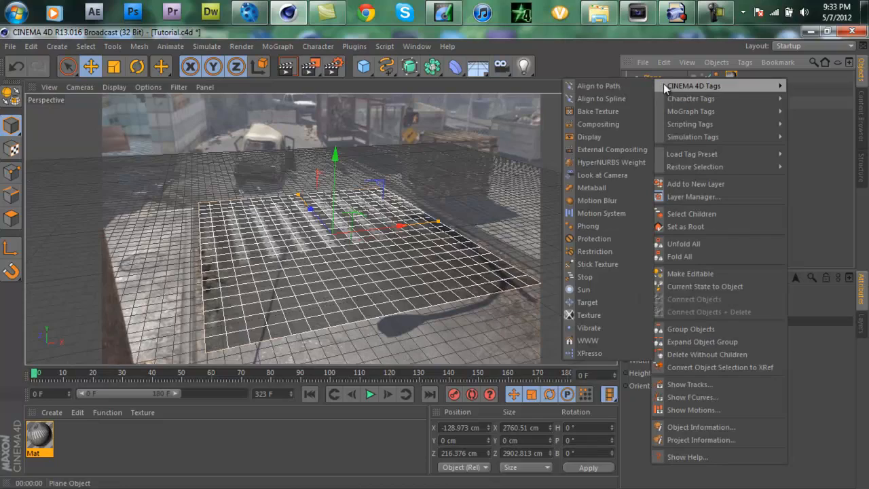
click(630, 124)
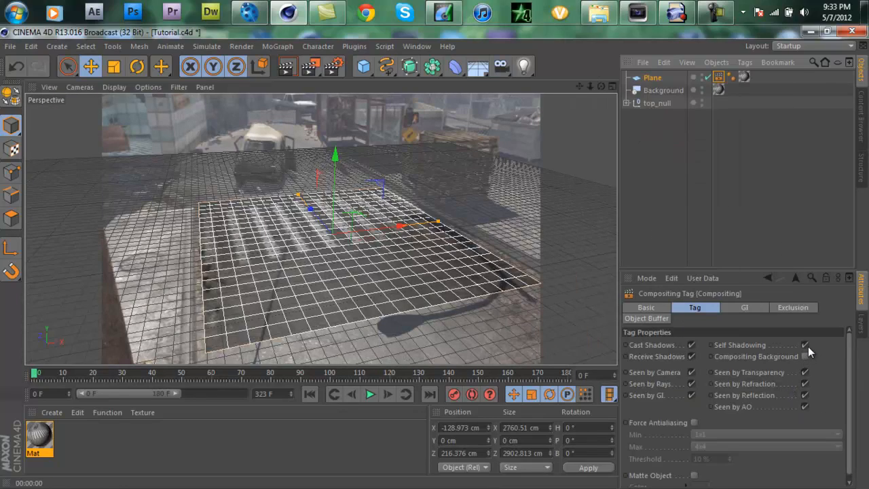
click(805, 345)
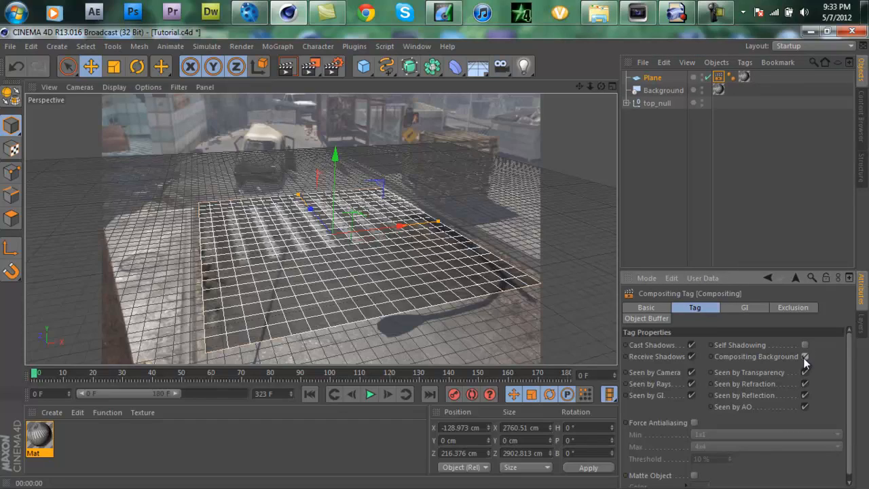
click(292, 69)
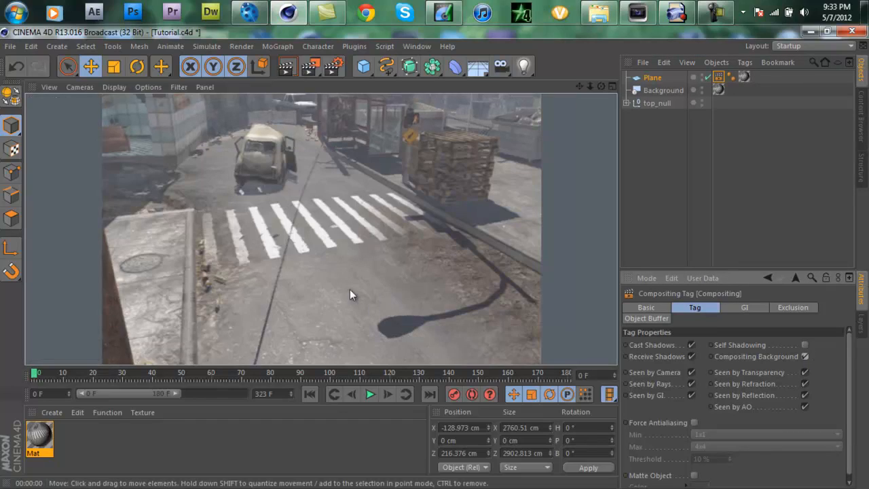
click(655, 80)
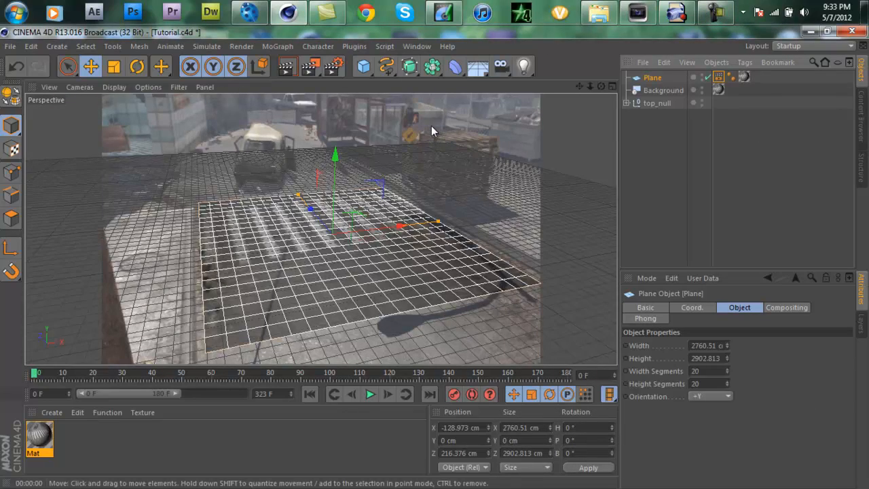
Step: Add a MoText object and move it over the crosswalk to about X -498 cm, Z 173 cm
click(271, 47)
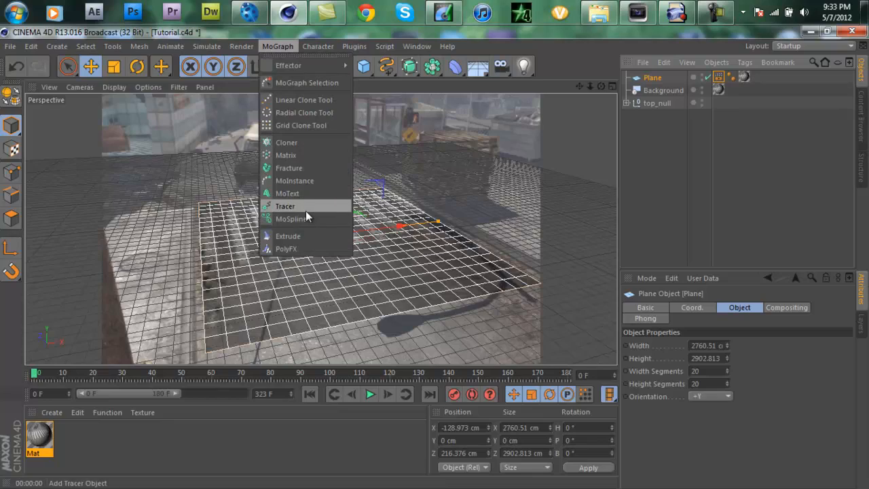
click(299, 193)
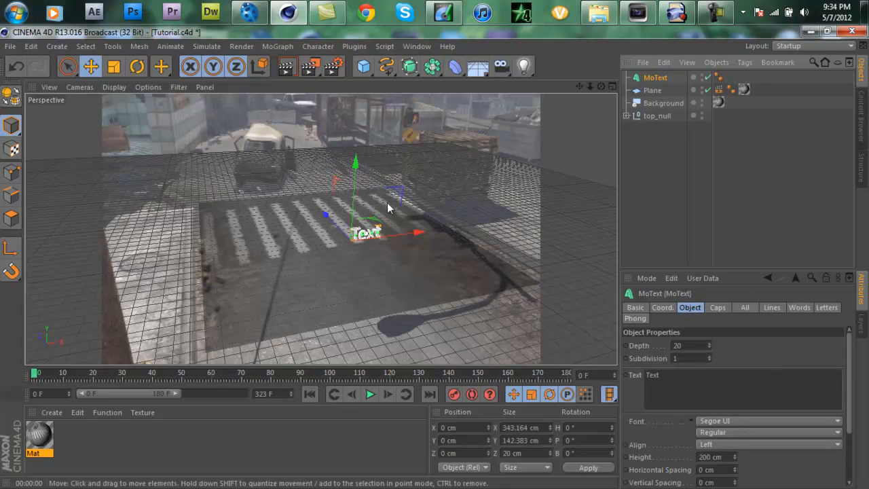
drag(417, 232, 376, 238)
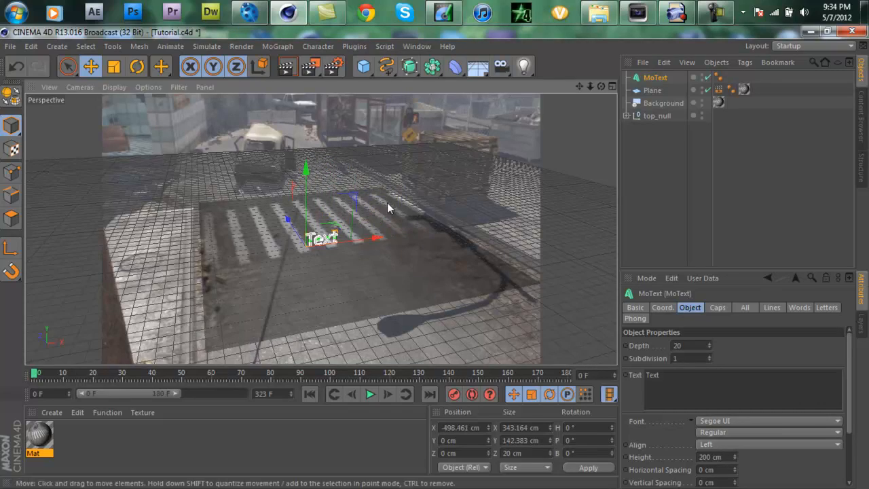
drag(288, 219, 284, 213)
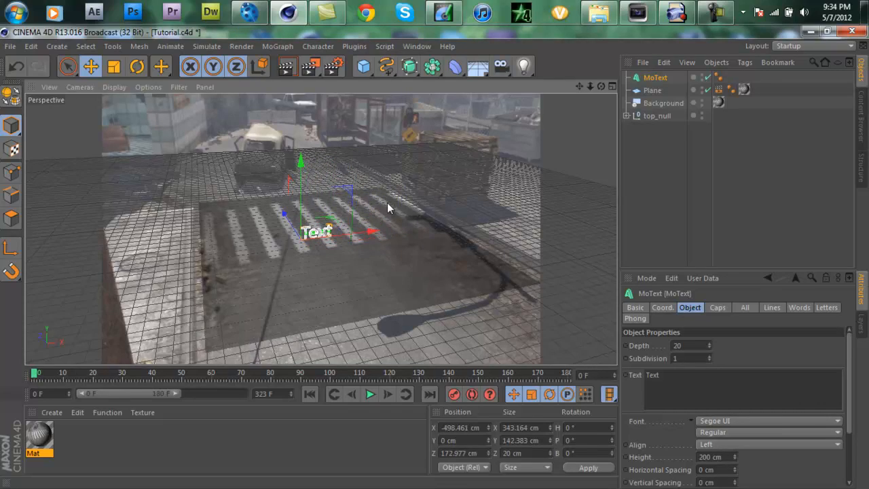
Step: Replace the MoText object's default text with "Dubzy"
drag(662, 378, 645, 375)
text(T)
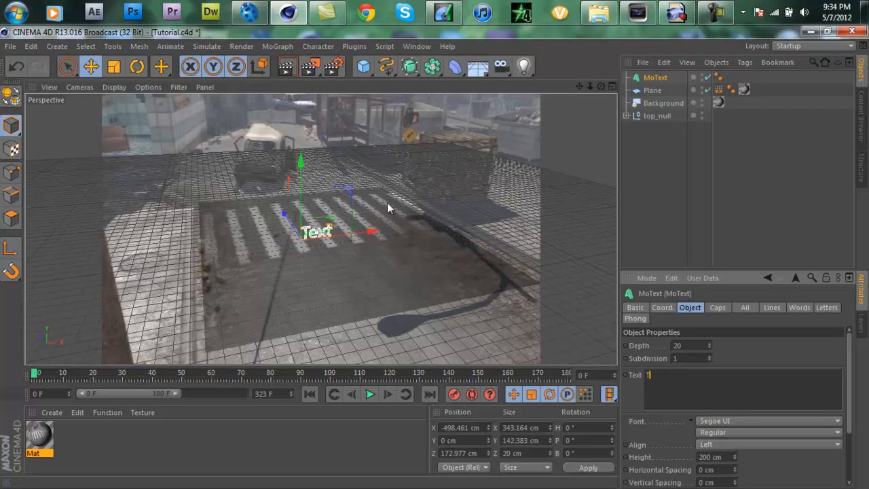
text(utorial)
key(ctrl+a)
text(Dubzy)
key(Return)
key(ctrl+a)
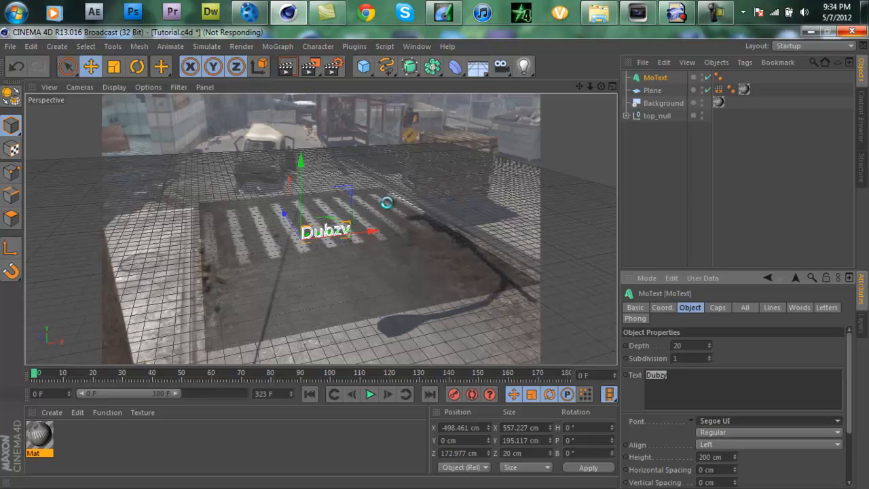
Step: Set the MoText font to Bebas and preview the render
scroll(764, 329, up, 20)
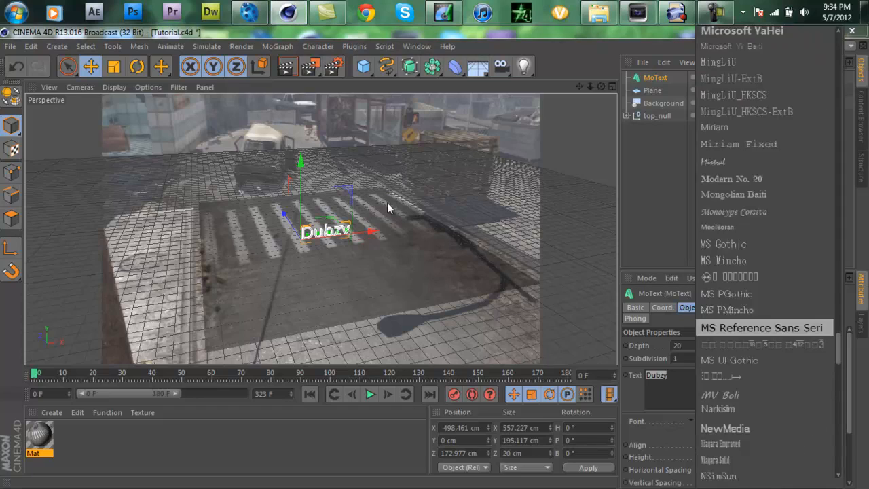
scroll(765, 204, up, 20)
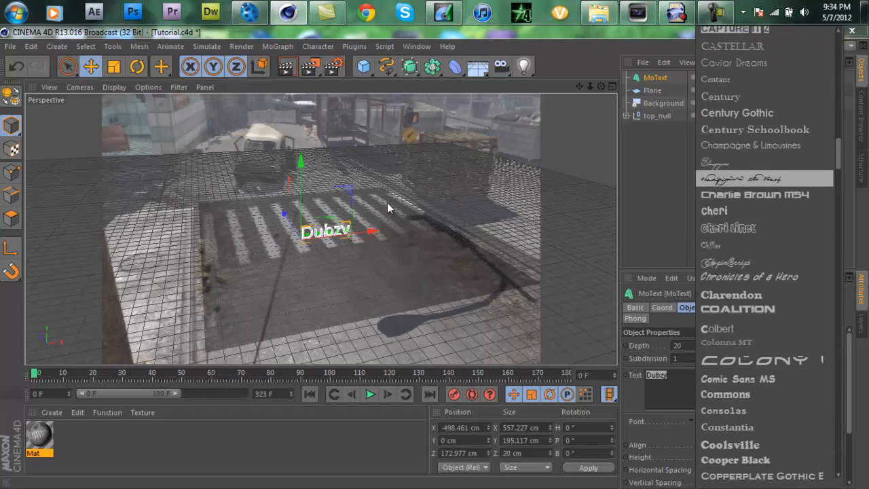
scroll(764, 258, up, 7)
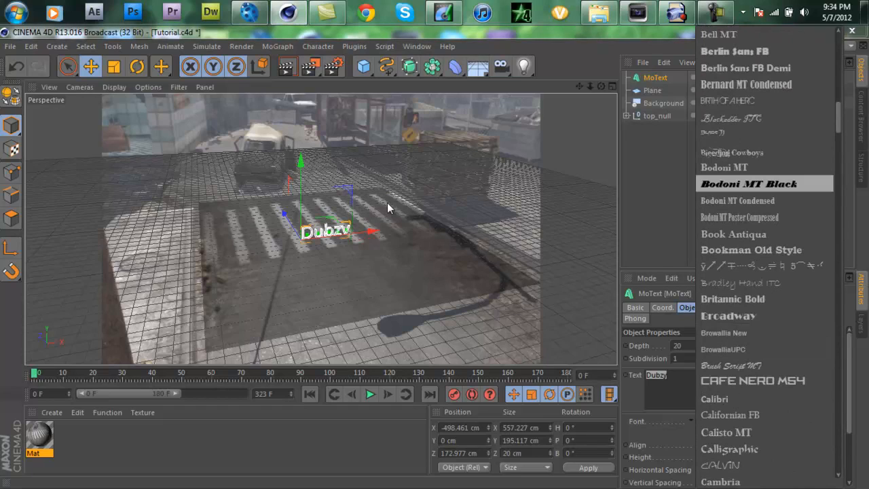
scroll(764, 144, up, 2)
scroll(764, 297, down, 2)
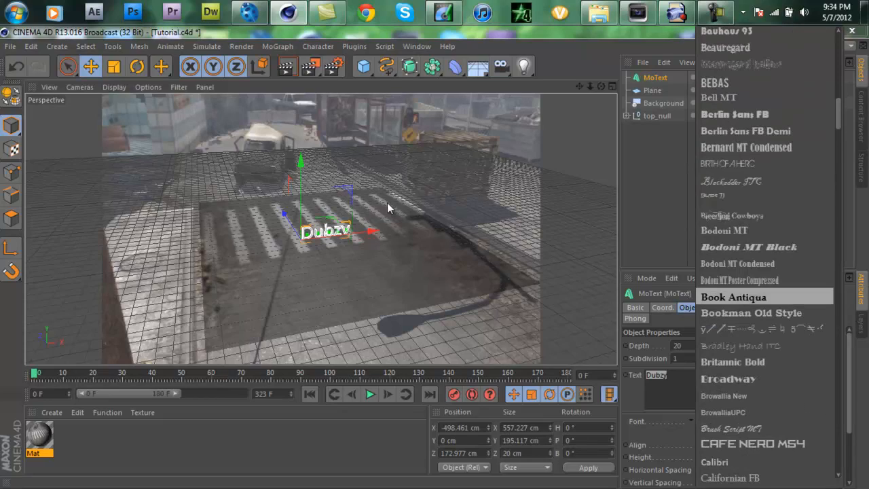
key(Up)
key(Up)
key(Up)
key(Up)
key(Up)
key(Up)
key(Up)
key(Up)
key(Up)
key(Up)
key(Up)
key(Return)
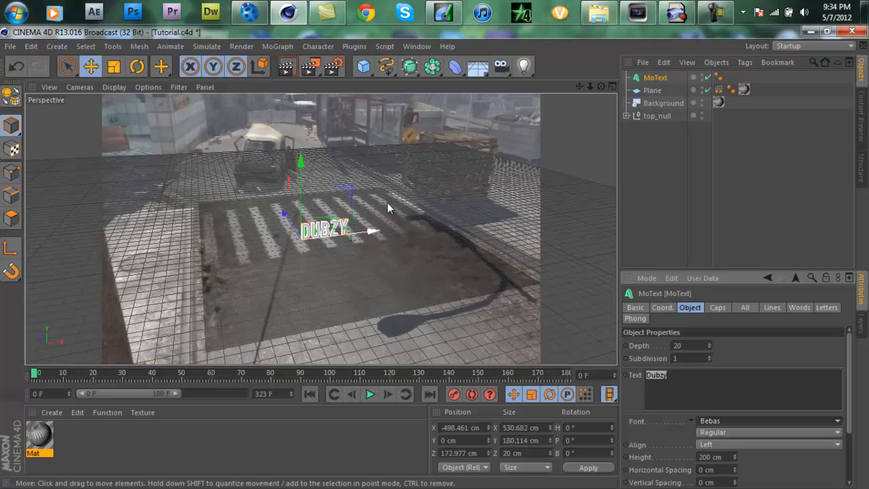
key(ctrl+r)
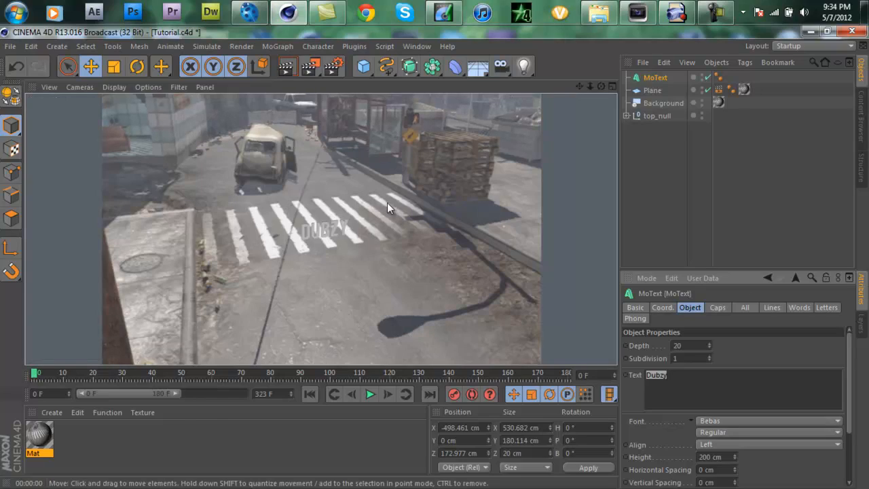
key(Right)
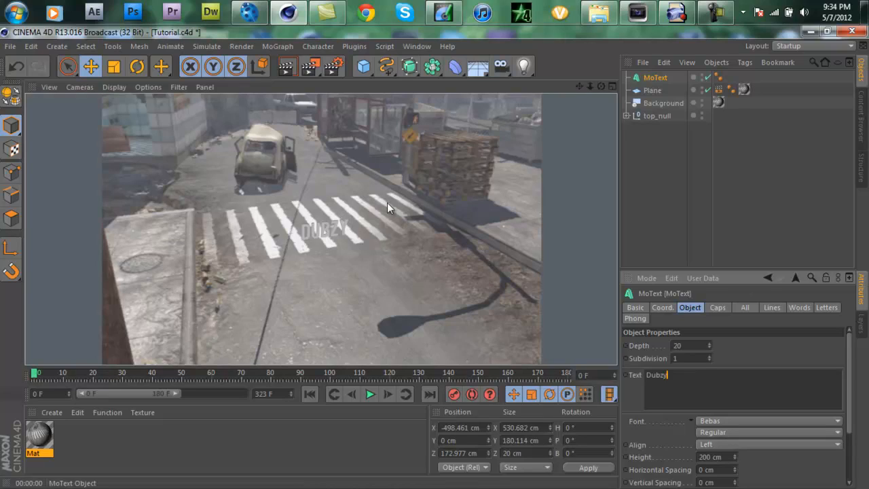
click(387, 202)
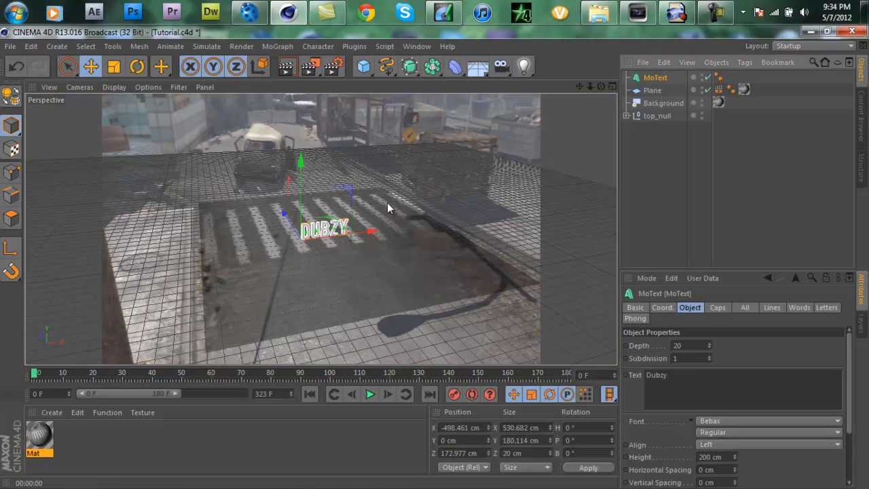
Step: Enlarge the MoText to a height of 597 cm and a depth of 214, positioned at about X -1002 cm, Z 100 cm
drag(734, 456, 734, 323)
drag(734, 457, 734, 425)
drag(372, 230, 328, 236)
drag(243, 218, 244, 220)
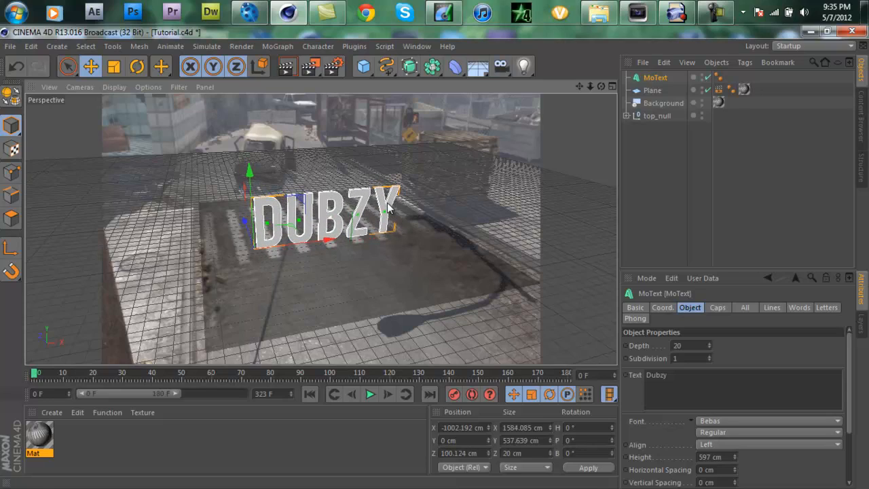
drag(709, 345, 709, 213)
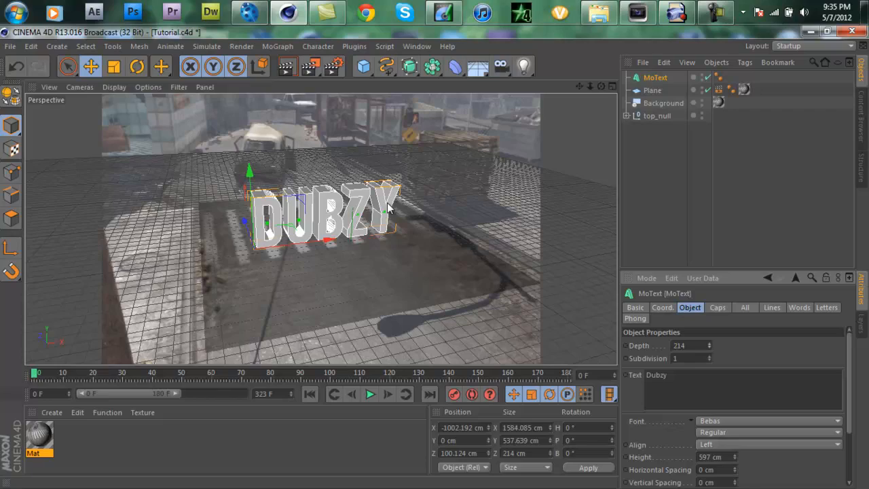
Step: Set both the start and end caps of the MoText to Fillet Cap
click(718, 306)
click(722, 345)
click(692, 397)
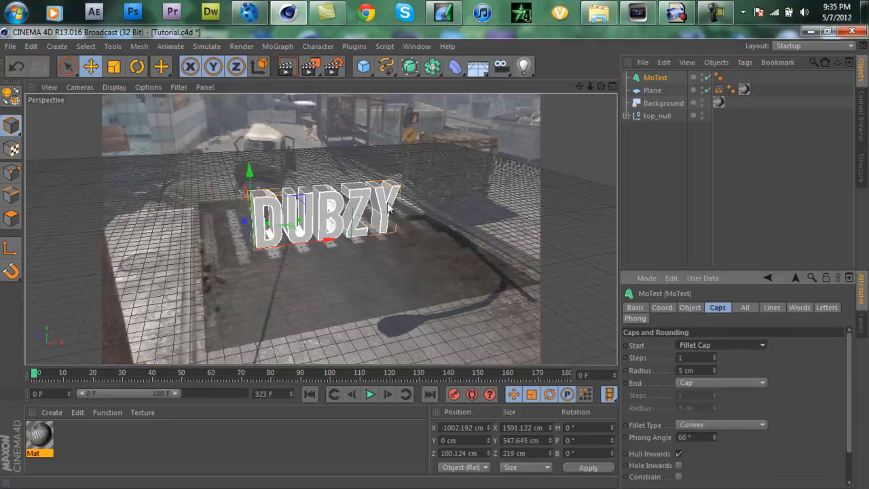
click(721, 382)
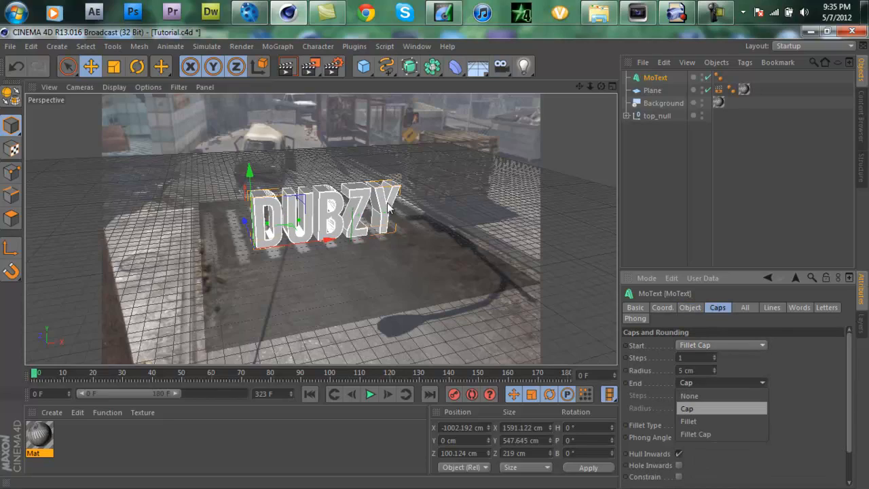
click(695, 433)
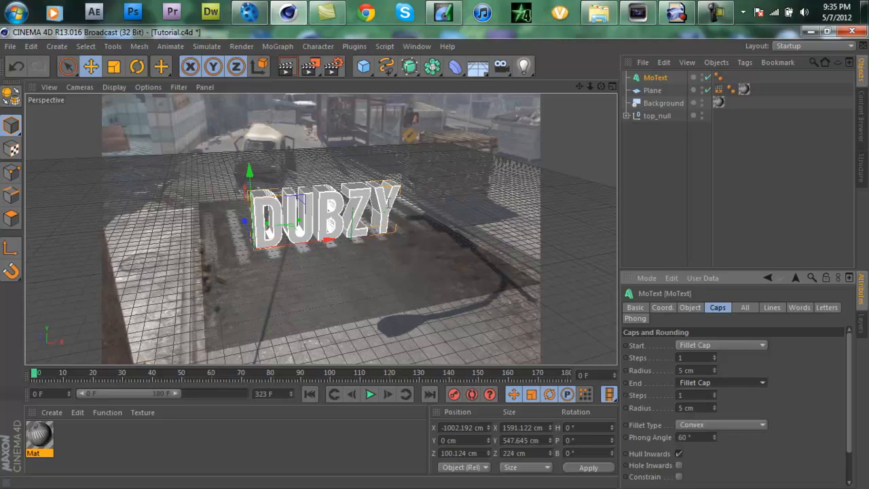
Step: Set the start and end fillet radius of the MoText to 1 cm and preview the render
drag(695, 370, 677, 370)
text(1)
drag(695, 408, 682, 408)
text(1)
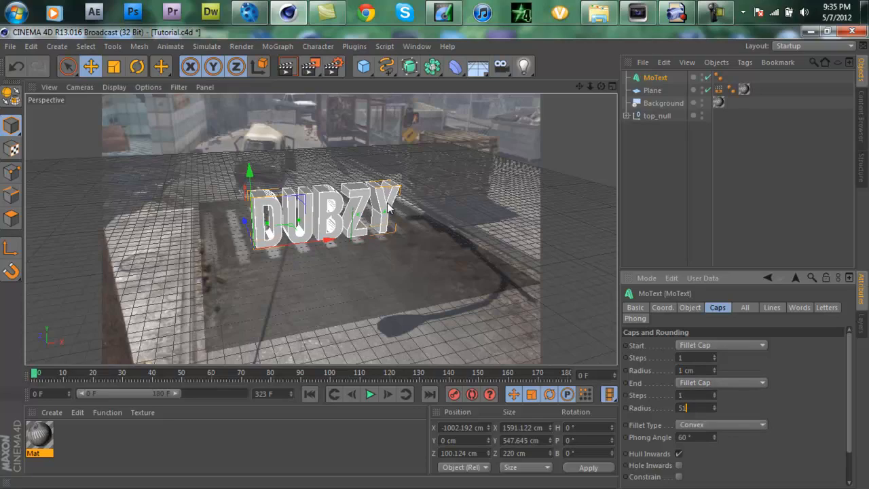
key(Return)
key(ctrl+r)
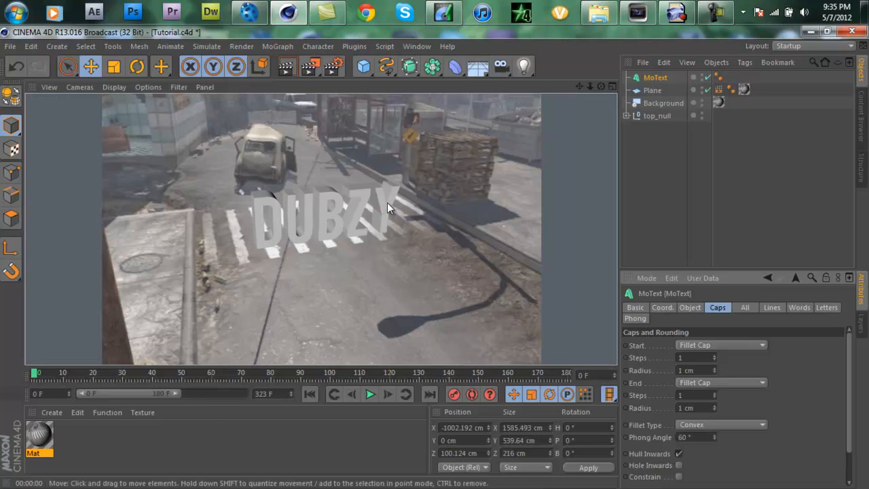
Step: Preview the render of the text at frame 100, then return to frame 0
drag(34, 373, 330, 375)
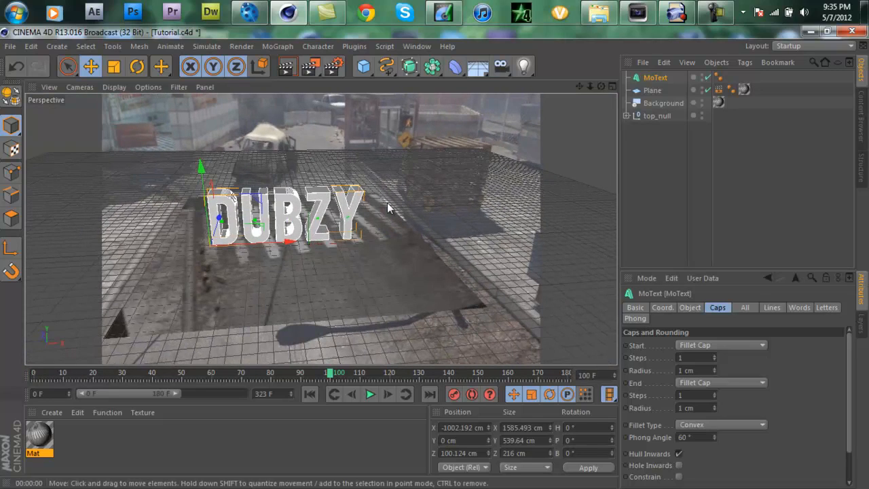
key(ctrl+r)
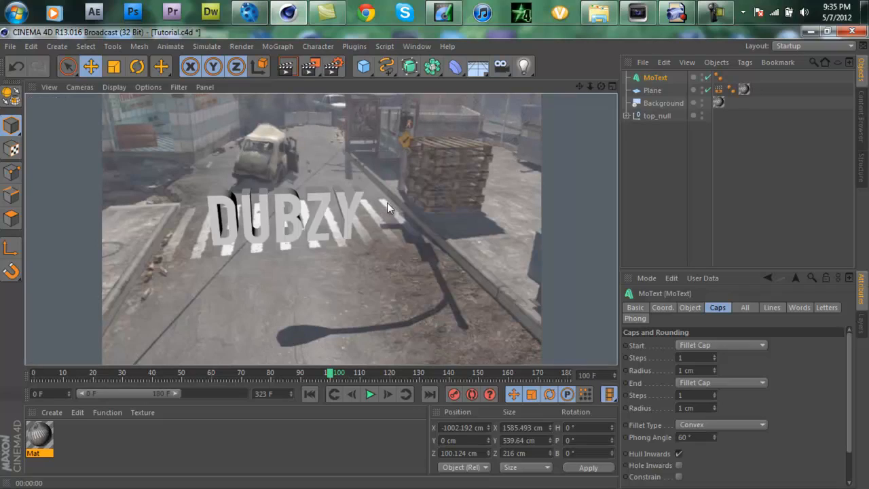
key(shift+f)
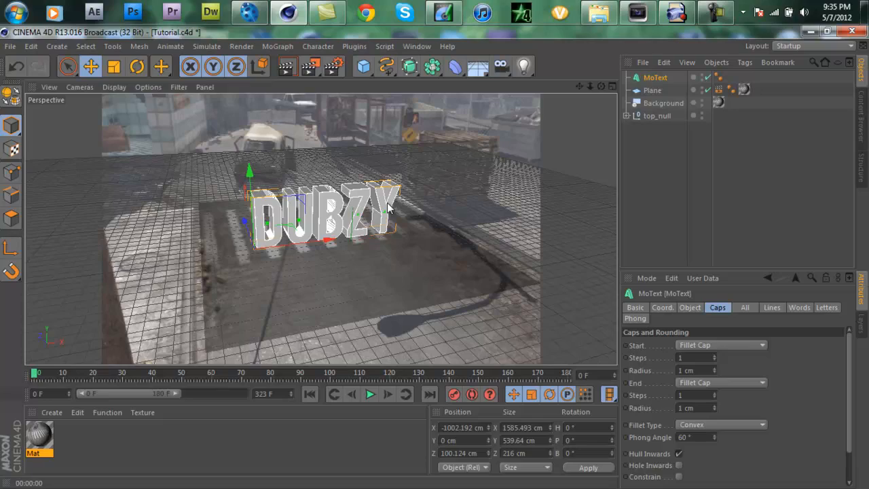
click(388, 204)
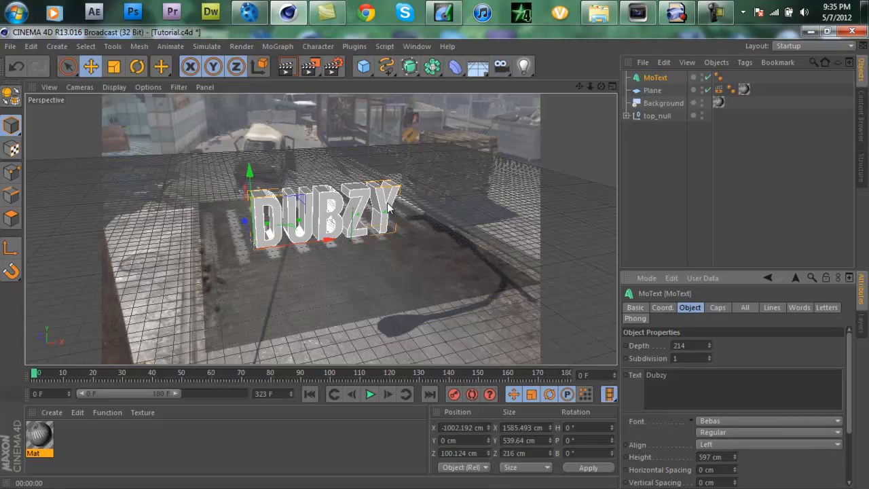
Step: Add an Omni light and place it above and in front of the text at about X 375, Y 972, Z -1223 cm
click(523, 66)
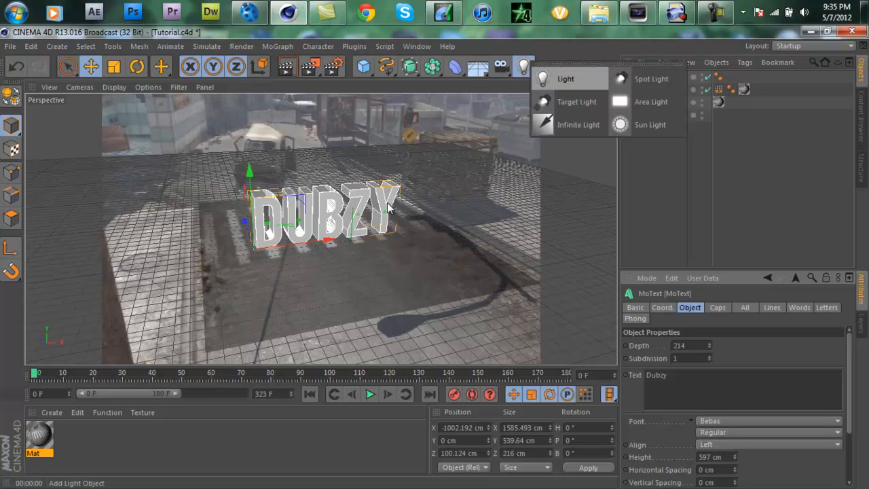
click(566, 78)
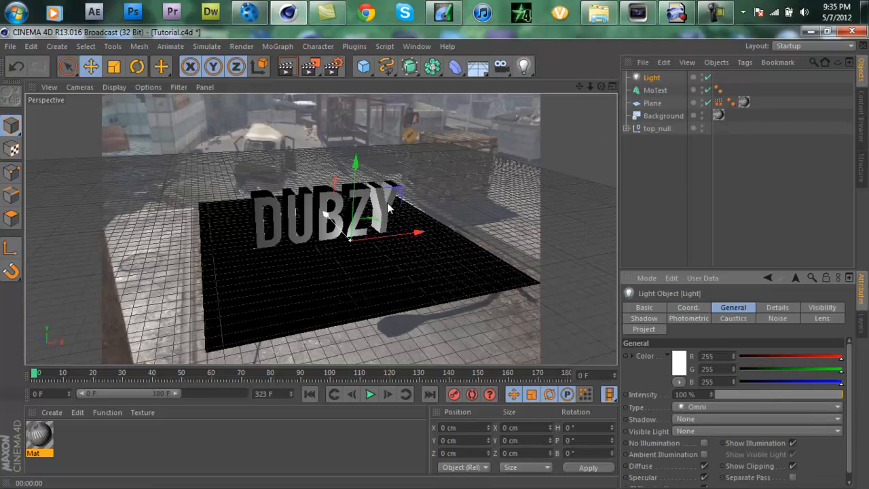
drag(387, 202, 451, 273)
drag(425, 237, 446, 101)
mouse_move(494, 180)
mouse_down()
mouse_move(303, 195)
mouse_move(459, 193)
mouse_move(444, 194)
mouse_up()
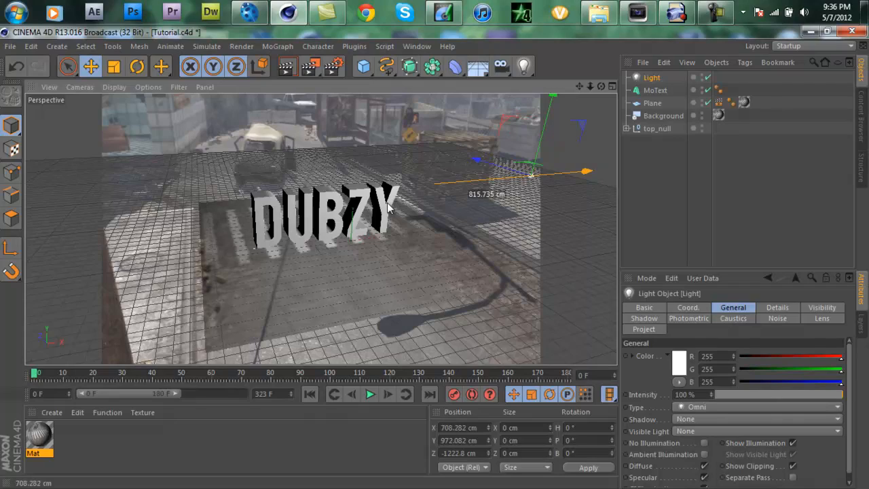
drag(443, 194, 422, 194)
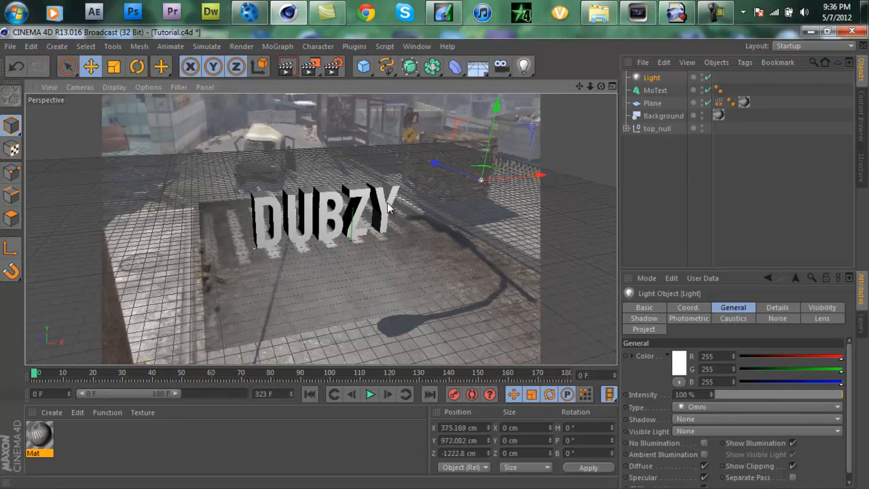
Step: Check the light's placement at frame 108, shift it along X to about 78 cm, and return to frame 0
drag(35, 372, 354, 373)
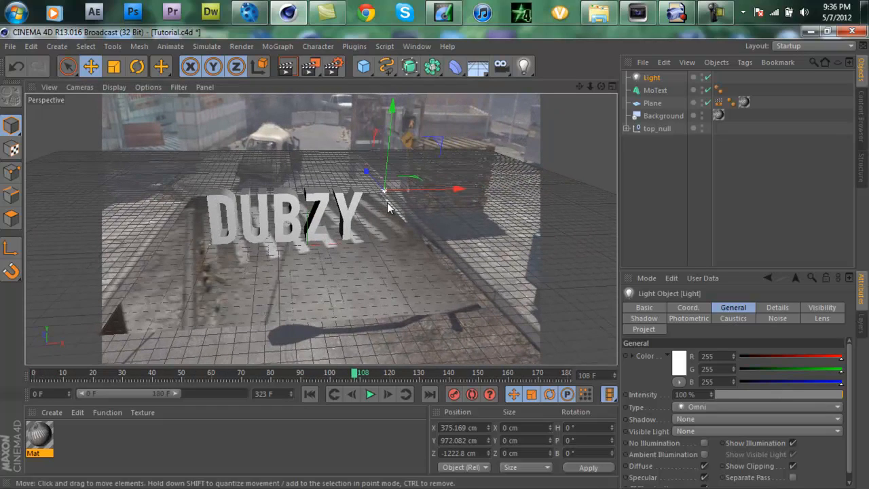
drag(435, 190, 387, 202)
key(shift+f)
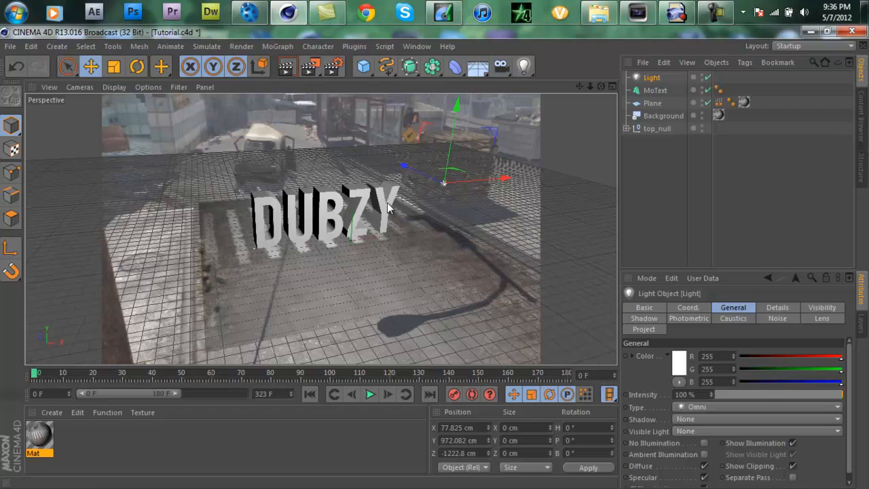
Step: Give the light Shadow Maps (Soft) shadows with 60% density and preview the render
click(644, 318)
click(705, 356)
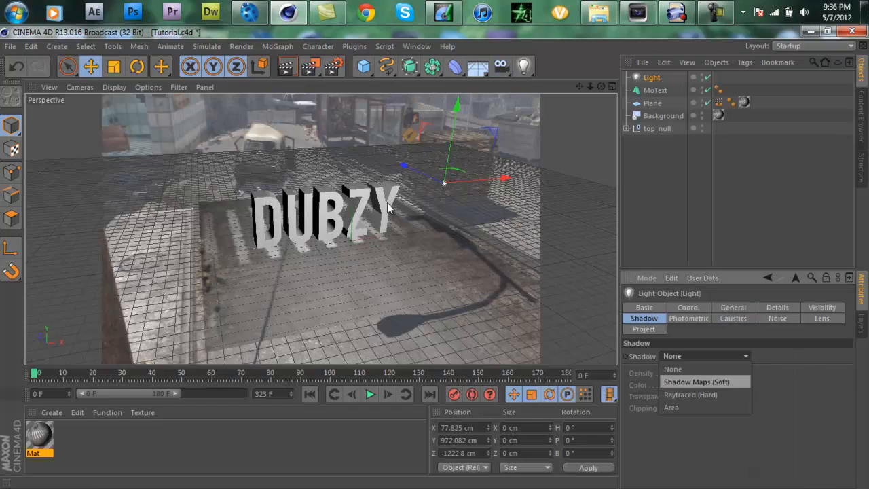
click(696, 382)
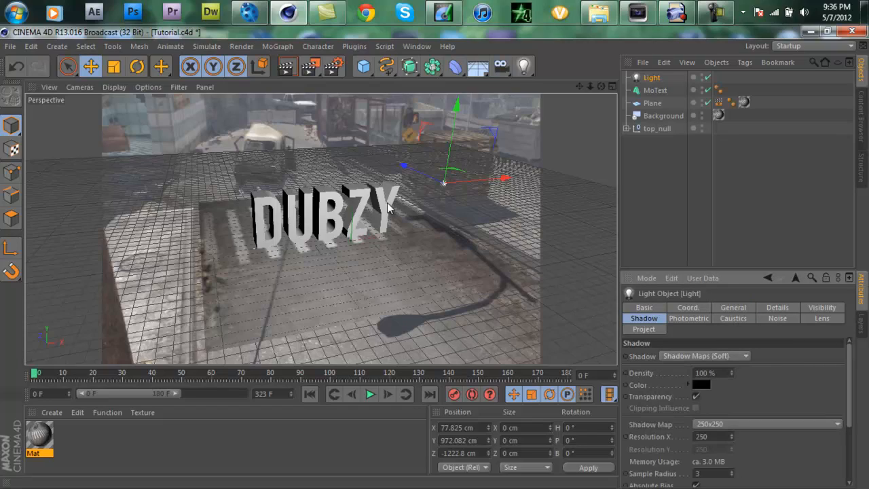
double_click(704, 372)
text(60)
key(Return)
key(ctrl+r)
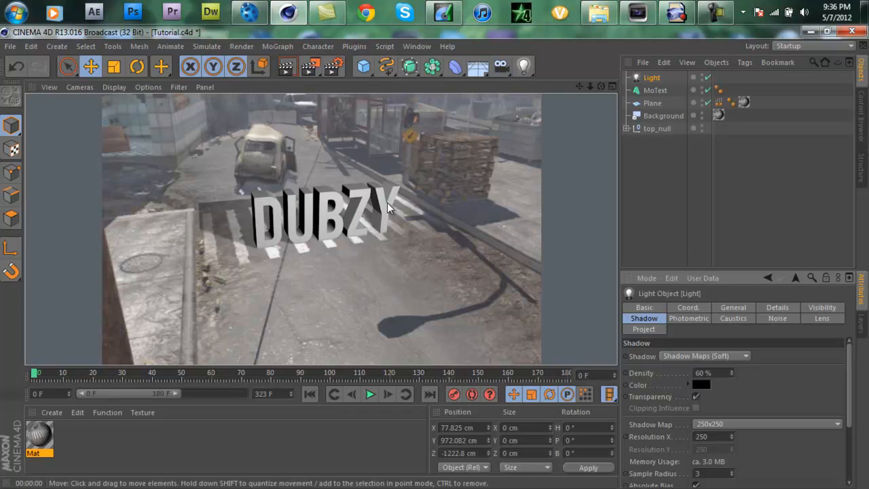
click(388, 208)
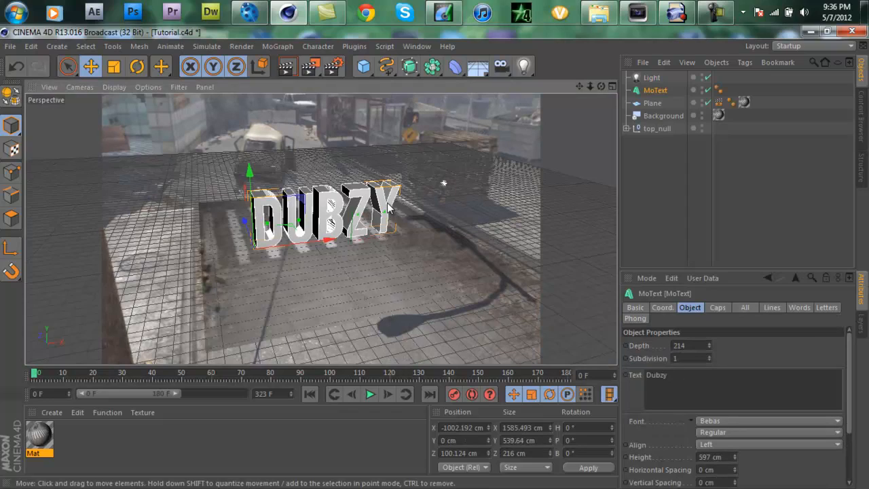
Step: Rotate the text's heading to about 3.9°, reposition it near X -995, Z -4 cm, and preview the render
key(r)
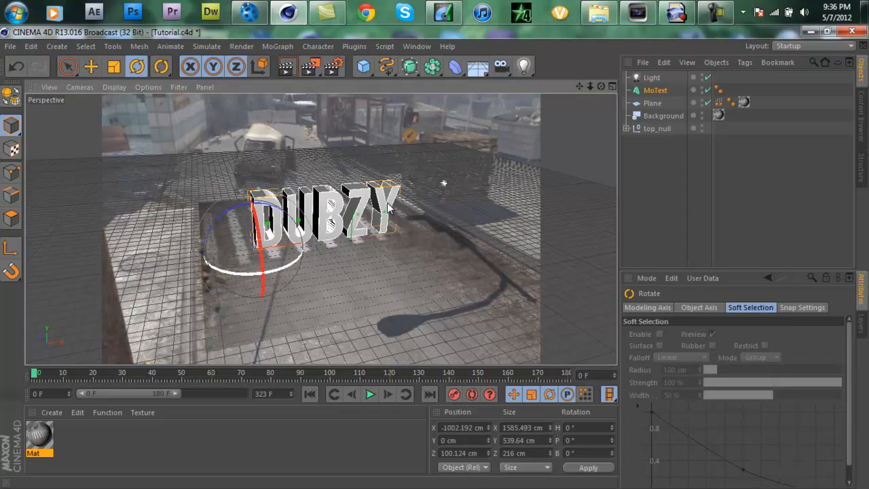
drag(391, 208, 387, 210)
key(e)
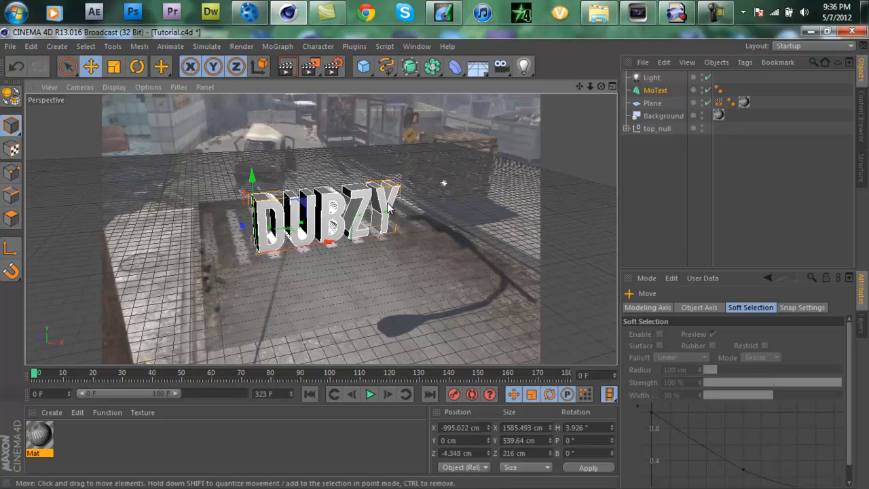
key(ctrl+r)
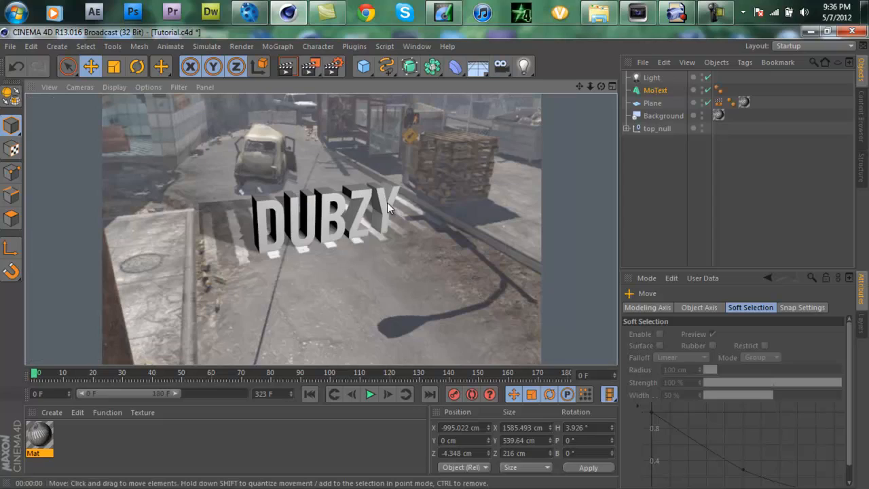
Step: Move the light along Z to about -292 cm and preview the render
click(652, 77)
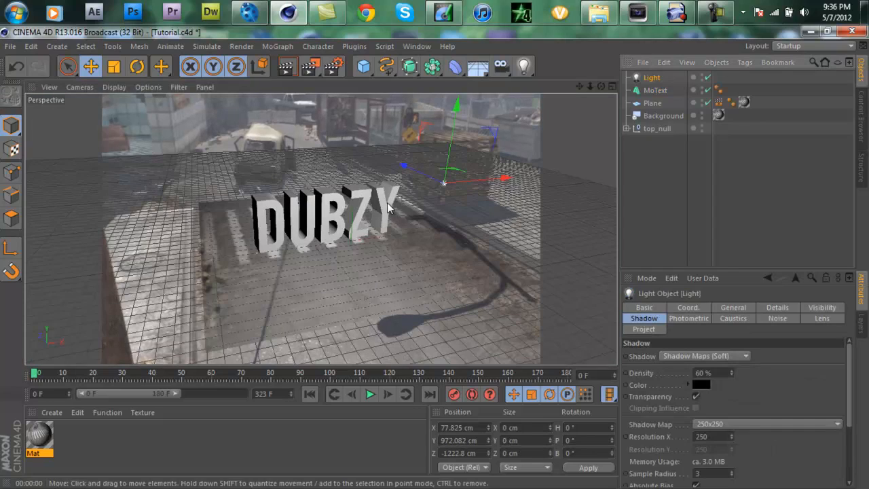
mouse_move(388, 207)
mouse_down()
mouse_move(372, 199)
mouse_move(388, 207)
mouse_up()
key(ctrl+r)
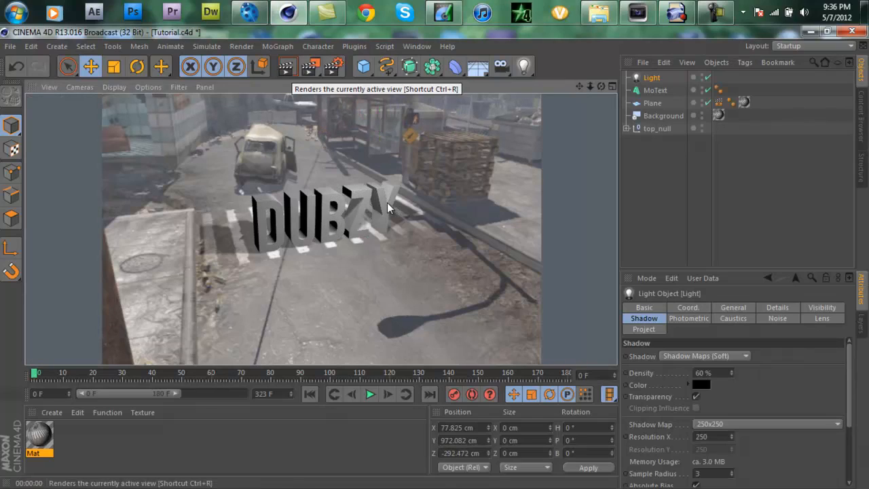
Step: Move the light to about X -410 and Z -979 cm, previewing the render after each move
click(651, 77)
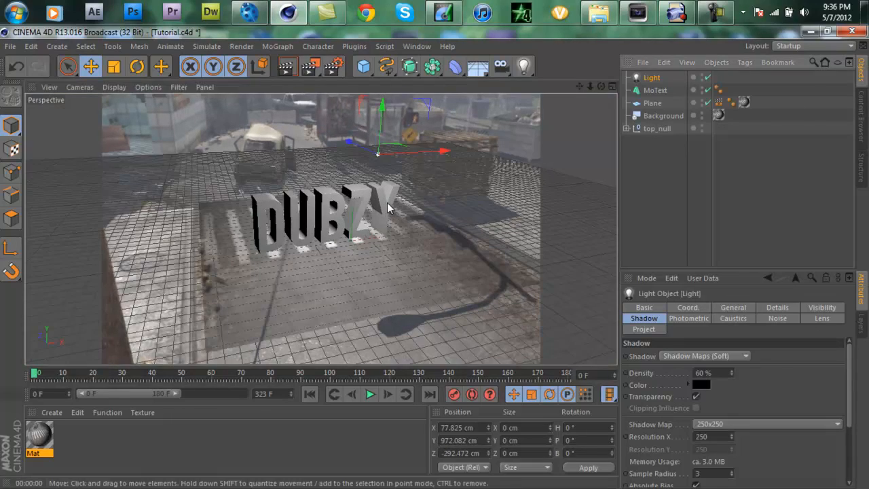
drag(388, 207, 388, 207)
key(ctrl+r)
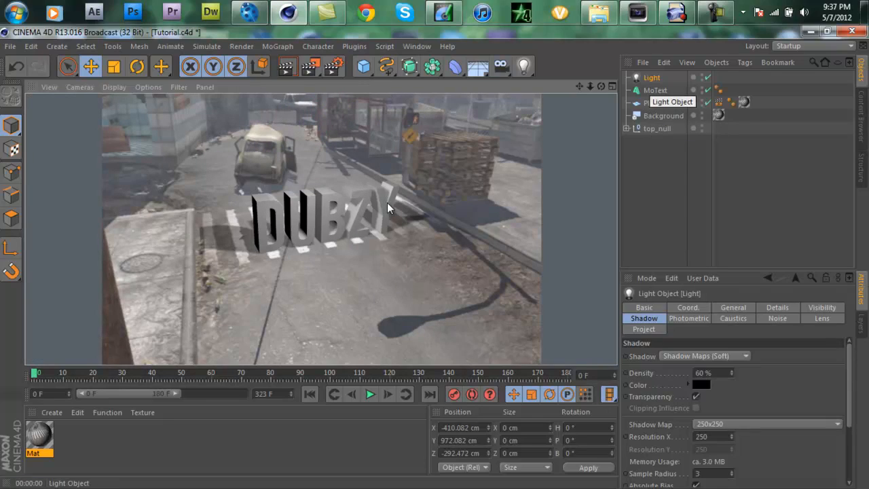
click(650, 78)
drag(305, 143, 332, 161)
key(ctrl+r)
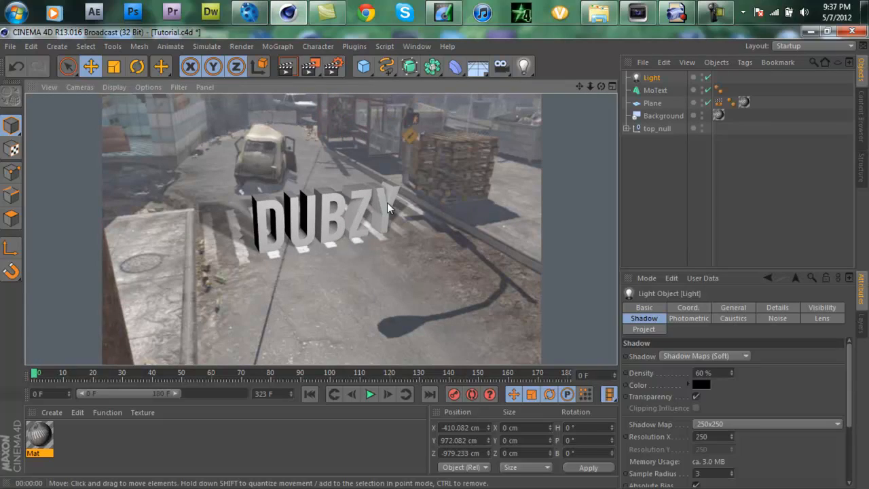
Step: Try turning the text sideways, preview its shadows, then restore its orientation and preview again
alt+drag(388, 208, 375, 200)
key(ctrl+r)
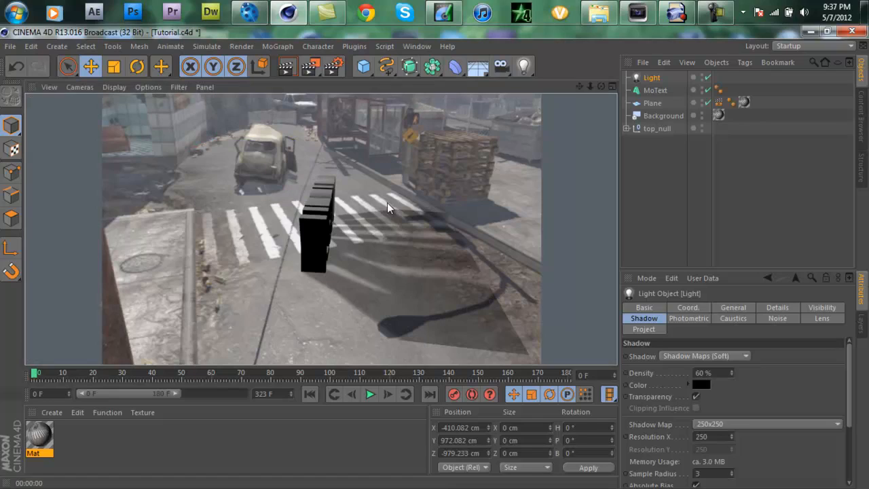
key(g)
key(ctrl+r)
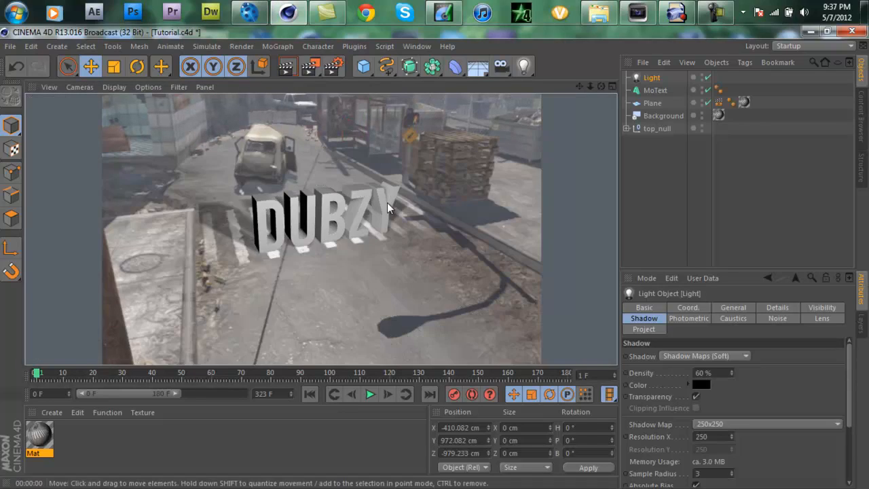
key(f)
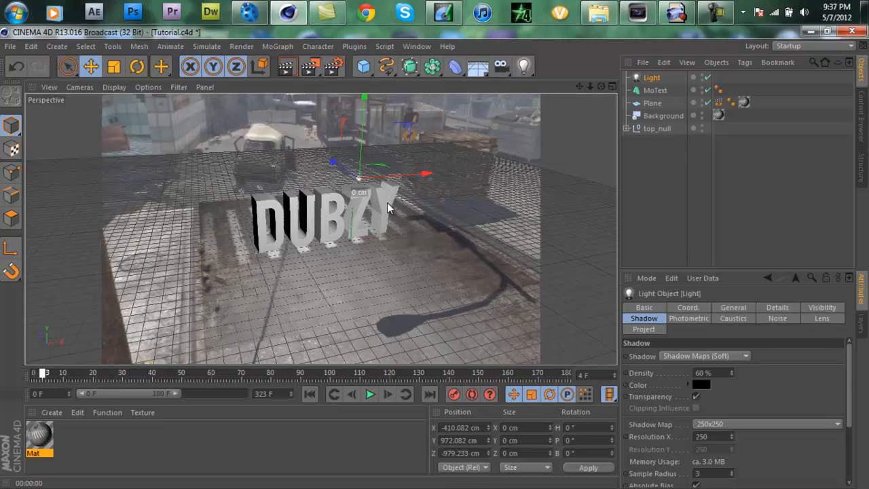
Step: Load the NexuzArtz Materials Pack 1 materials and apply the Green material to the text, previewing the render
click(52, 412)
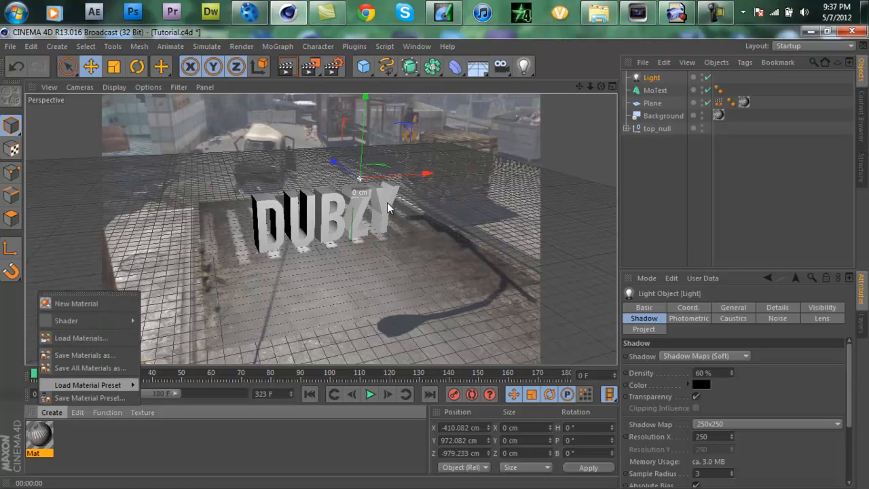
click(82, 337)
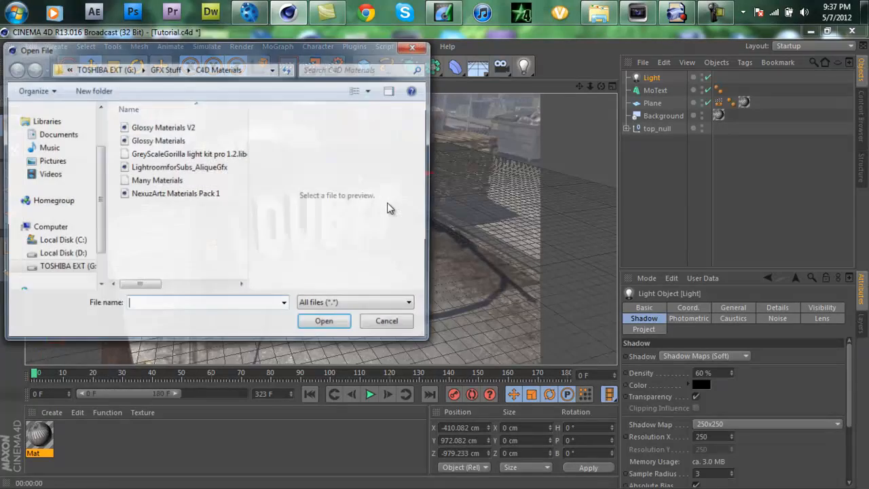
click(175, 194)
key(Return)
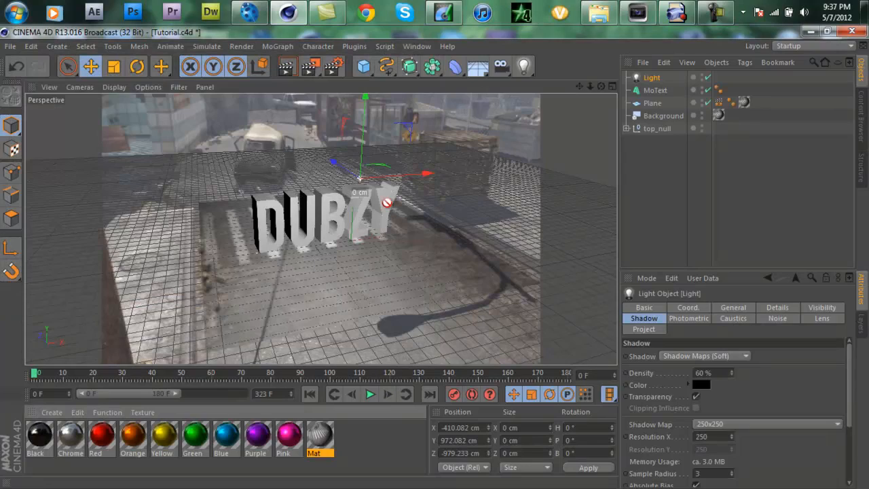
drag(385, 200, 388, 203)
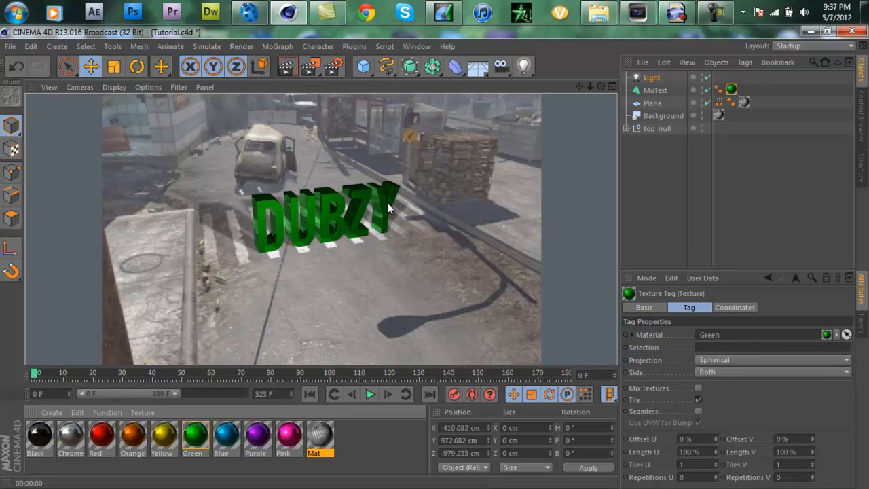
Step: Play the animation to frame 168, preview the green text's render there, and return to frame 0
key(F8)
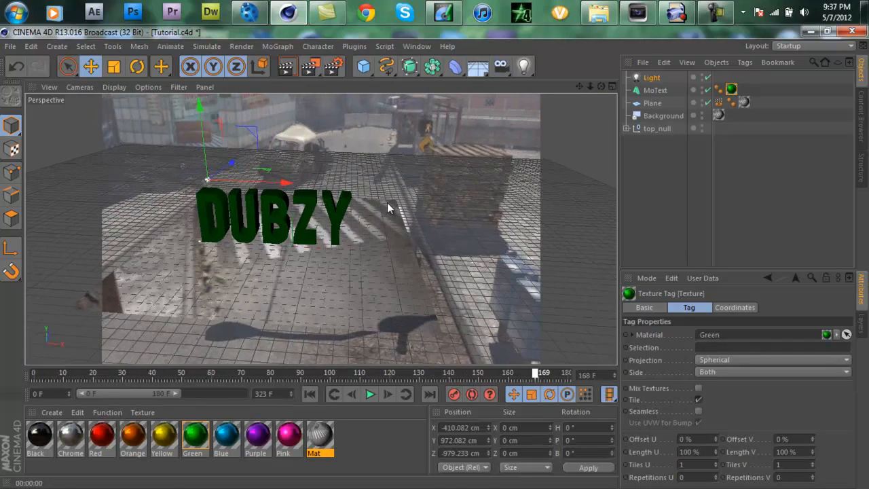
click(287, 67)
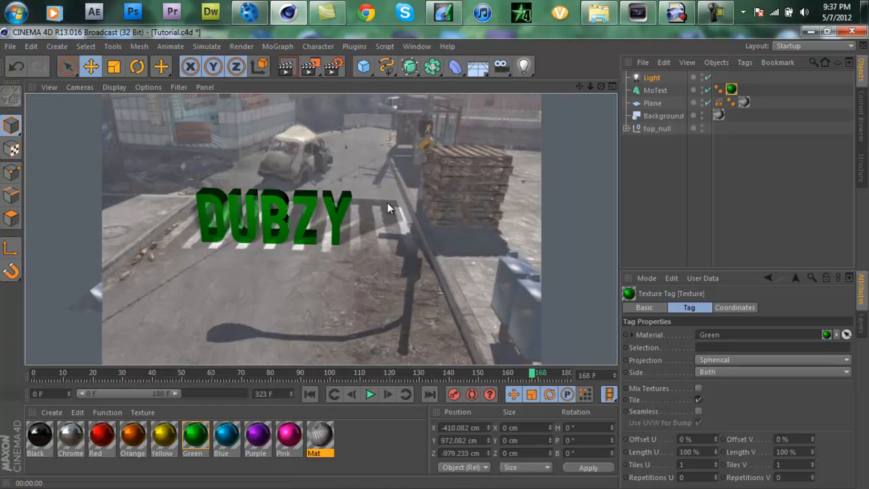
drag(532, 372, 33, 372)
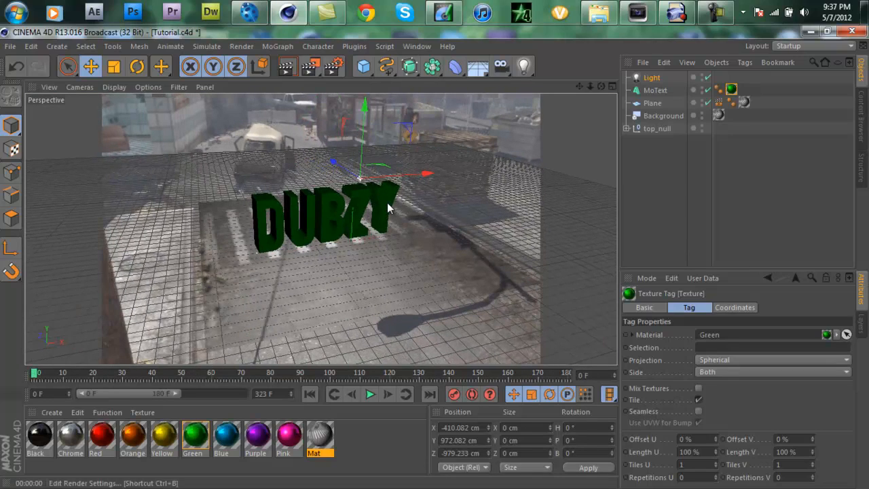
Step: Set the render output width to 1280 pixels and the frame range to All Frames
click(334, 66)
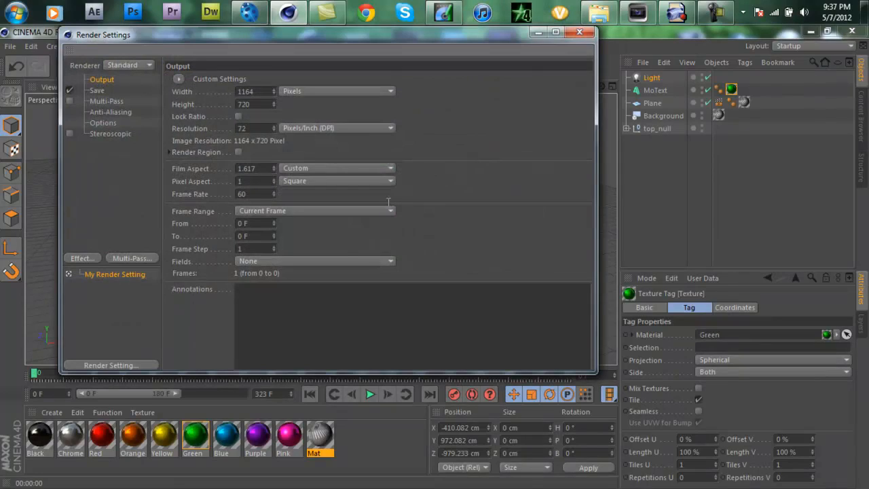
key(ctrl+a)
text(1280)
key(Return)
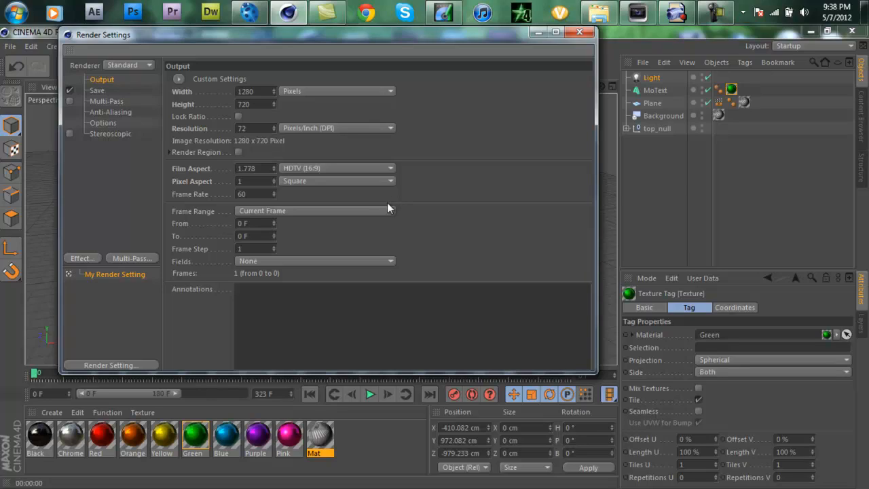
click(388, 208)
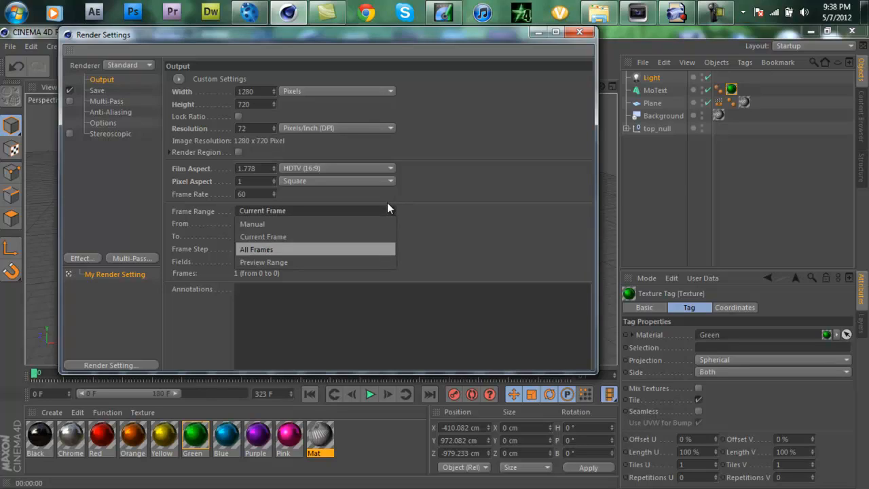
click(387, 248)
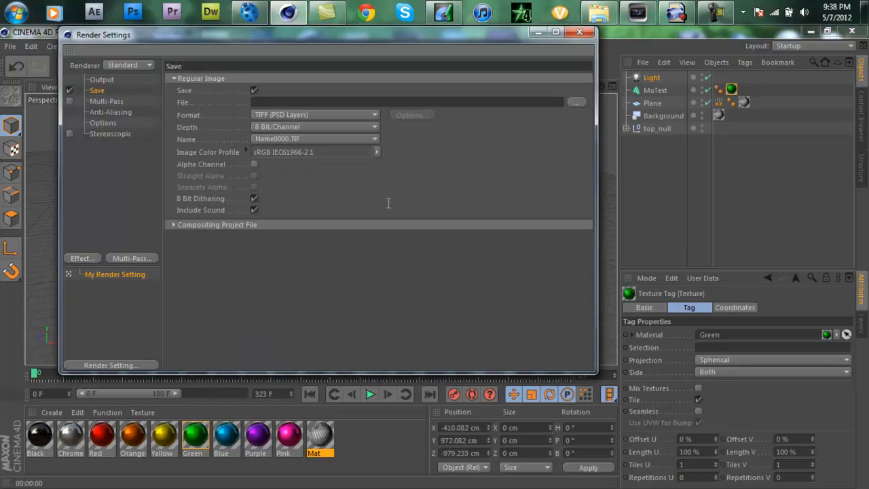
Step: Set the render's save format to QuickTime Movie, close the render settings, and play the animation from frame 0
click(315, 115)
click(315, 450)
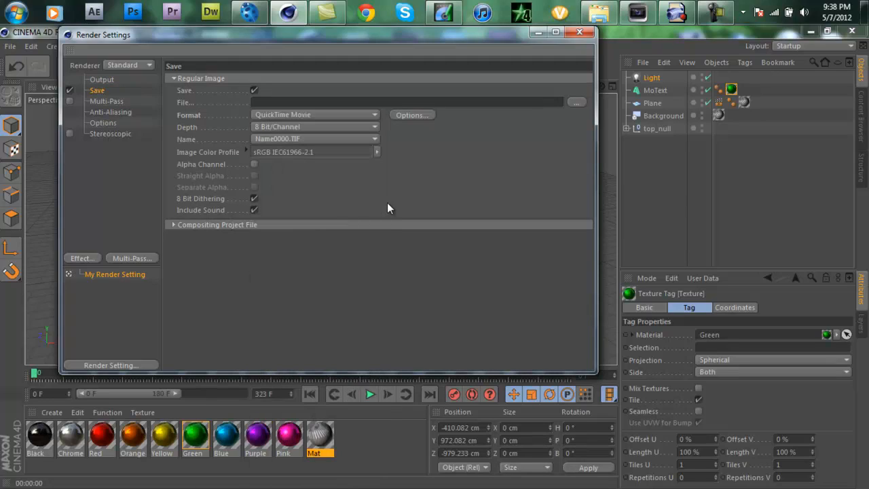
click(576, 102)
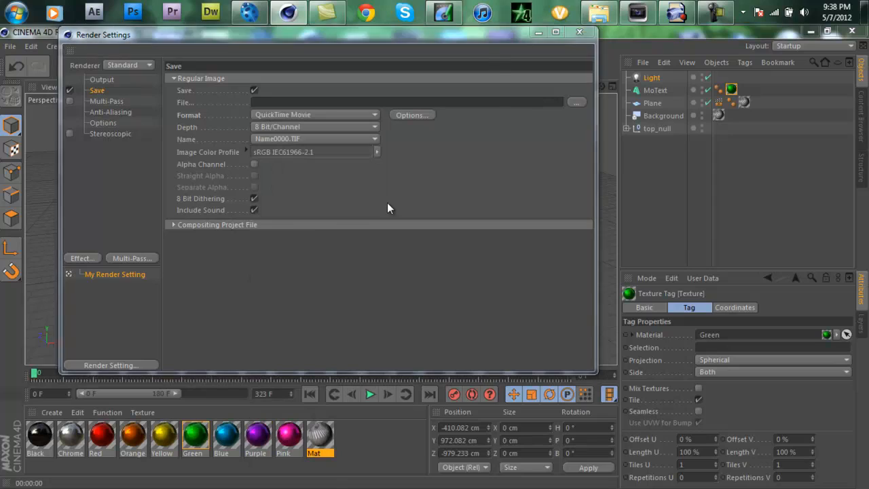
key(Escape)
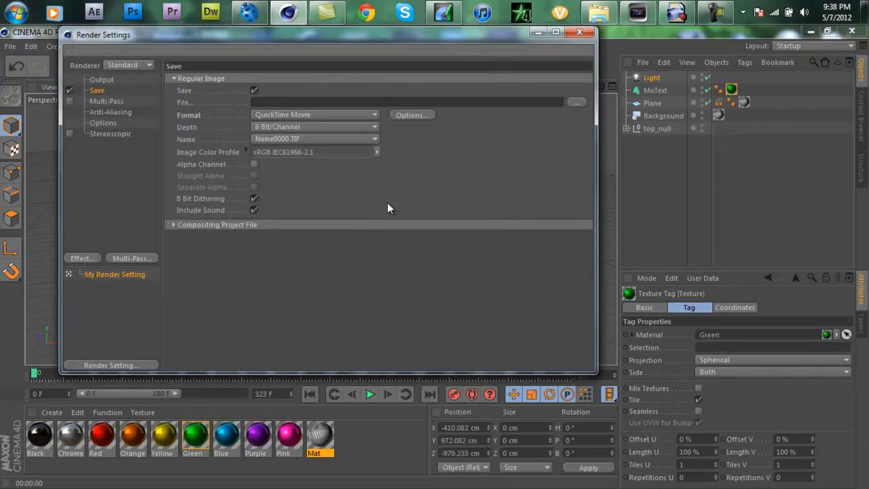
click(579, 32)
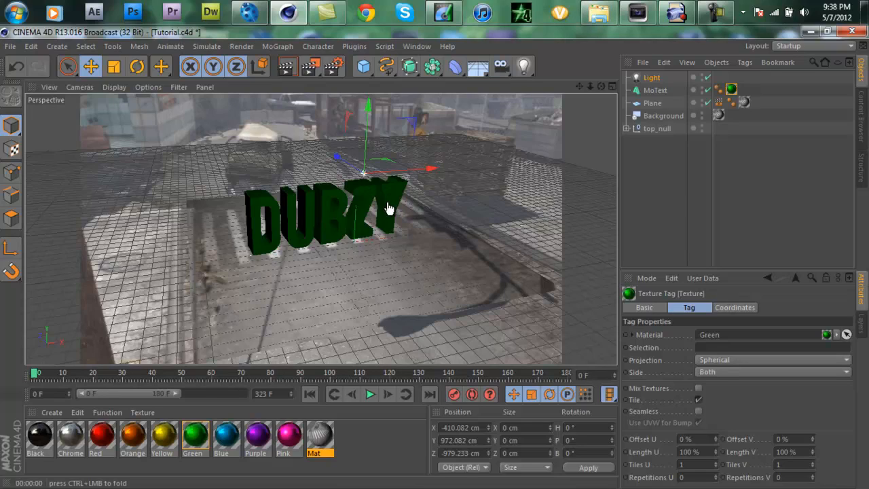
key(F8)
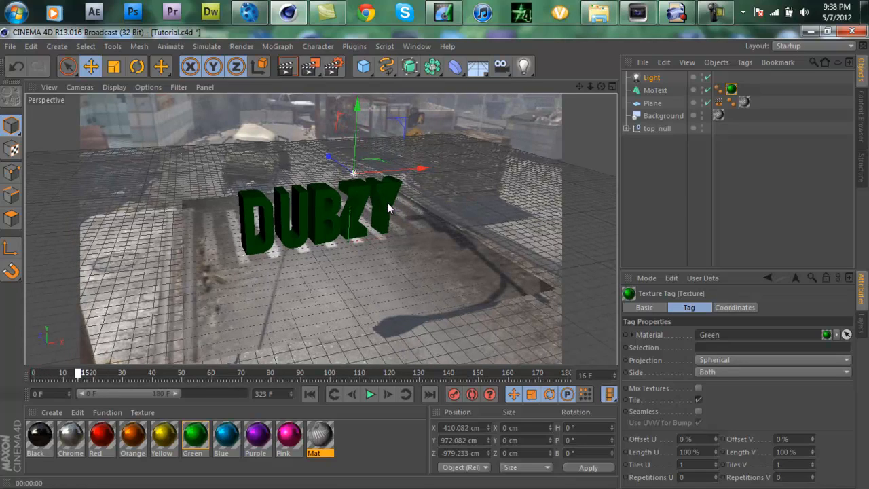